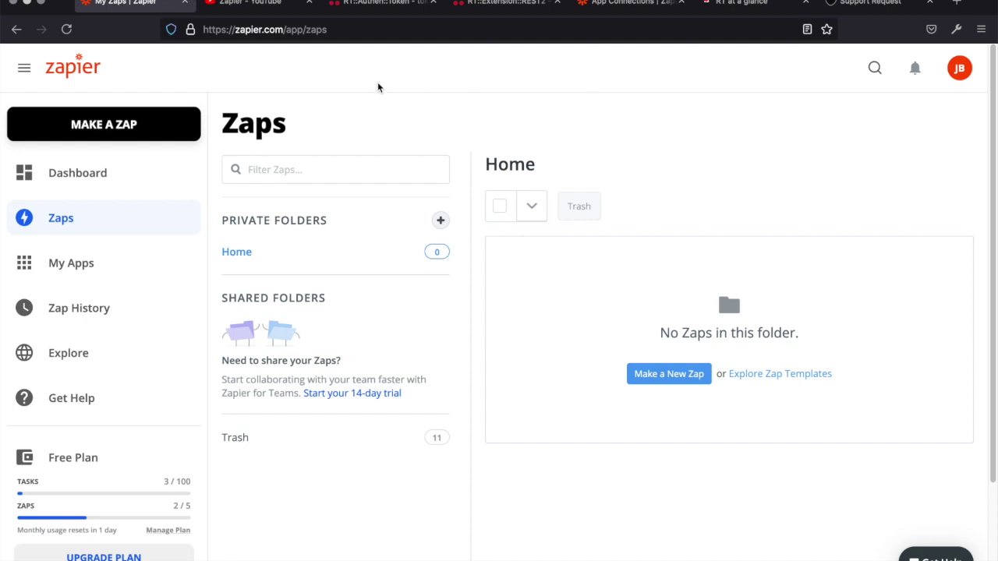
- Look through the Zapier YouTube channel's tutorial, tips and webinar videos
left_click(247, 4)
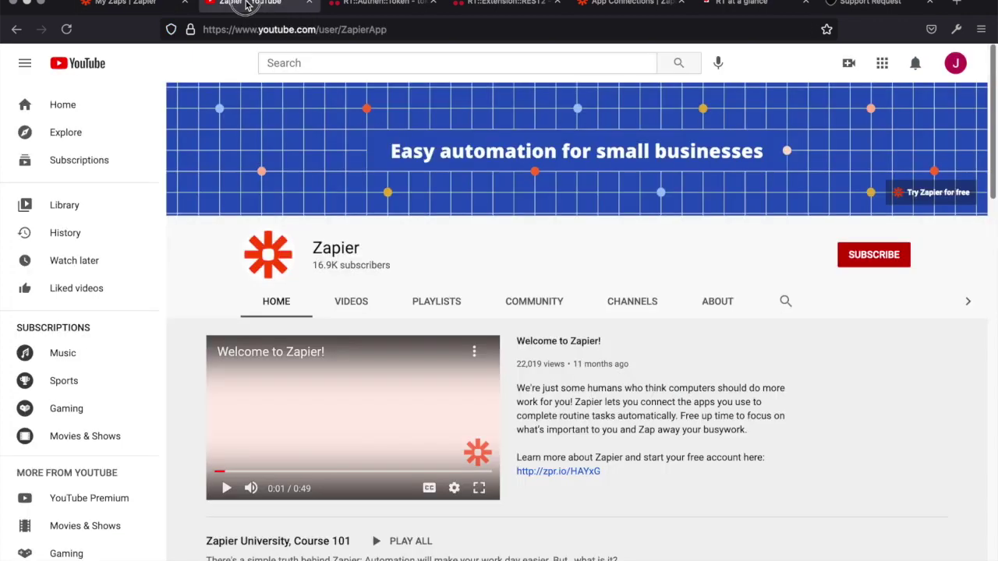
scroll(589, 266, "down", 5)
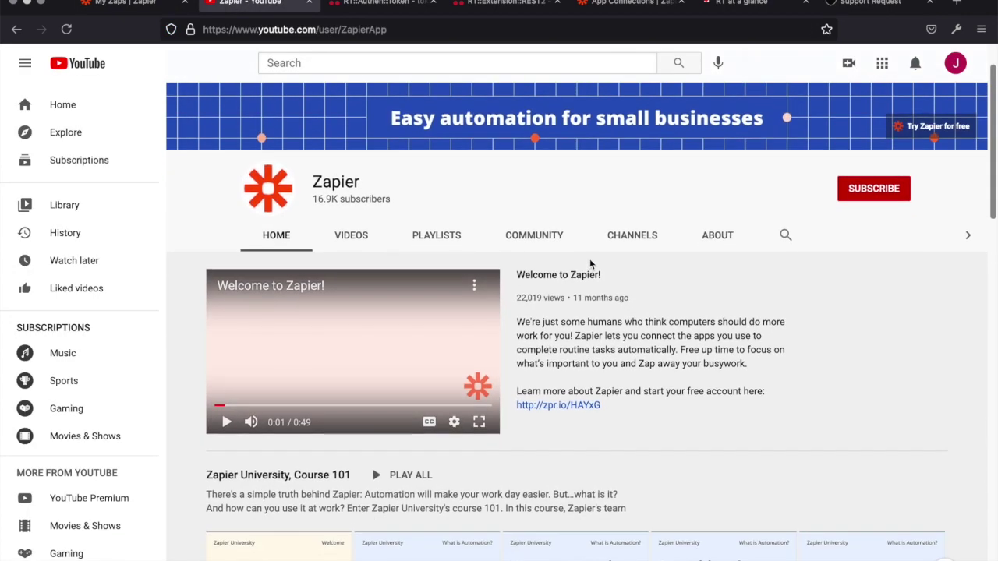
scroll(591, 265, "down", 7)
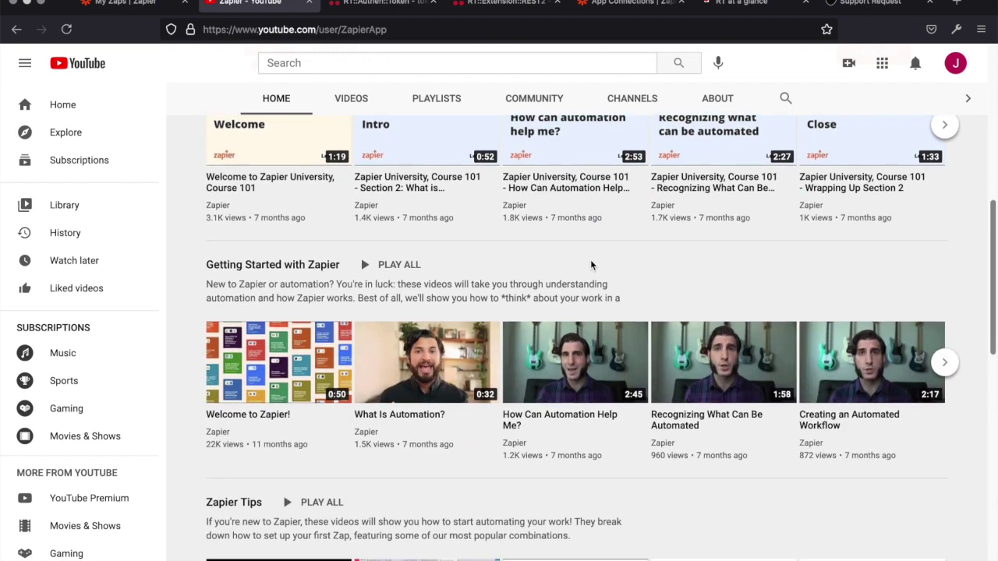
scroll(589, 263, "down", 4)
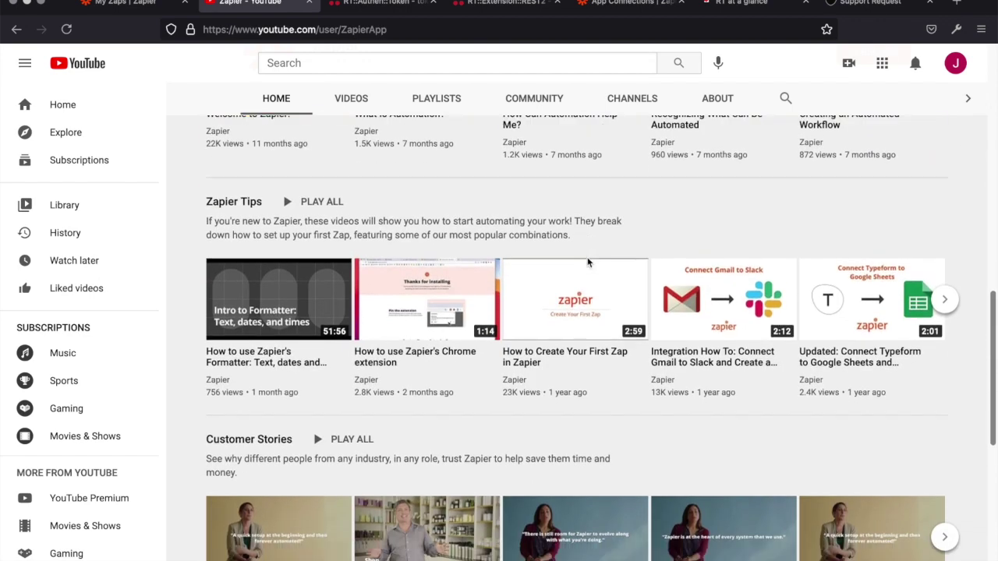
scroll(587, 260, "down", 5)
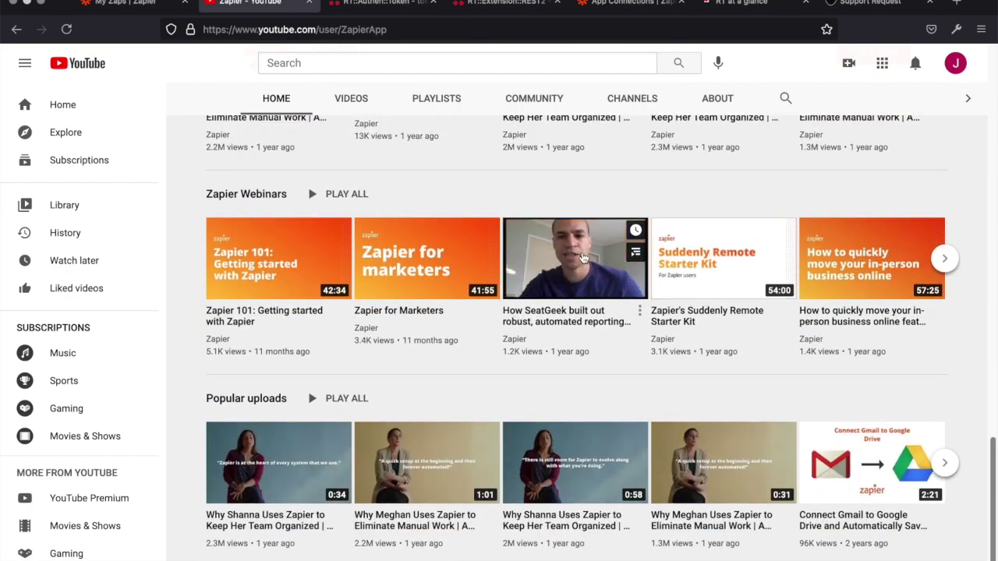
scroll(587, 265, "up", 7)
scroll(581, 265, "up", 10)
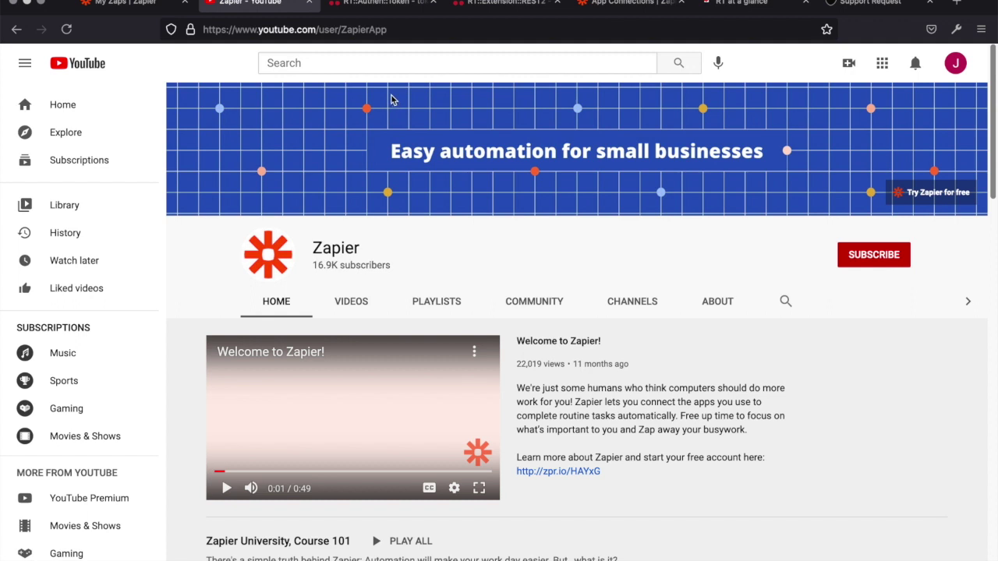
- View the MetaCPAN documentation pages for RT::Authen::Token and RT::Extension::REST2
left_click(382, 3)
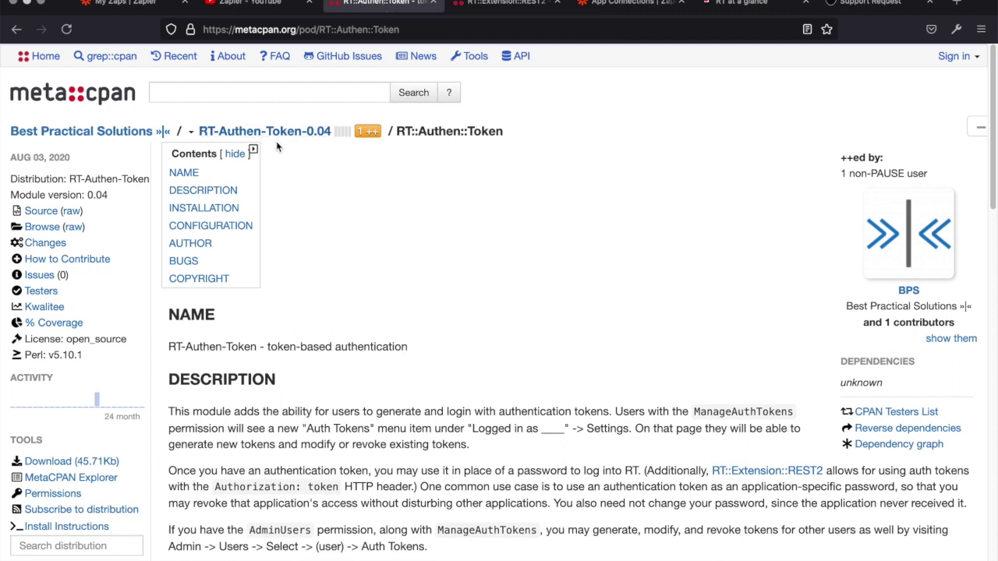
left_click(507, 4)
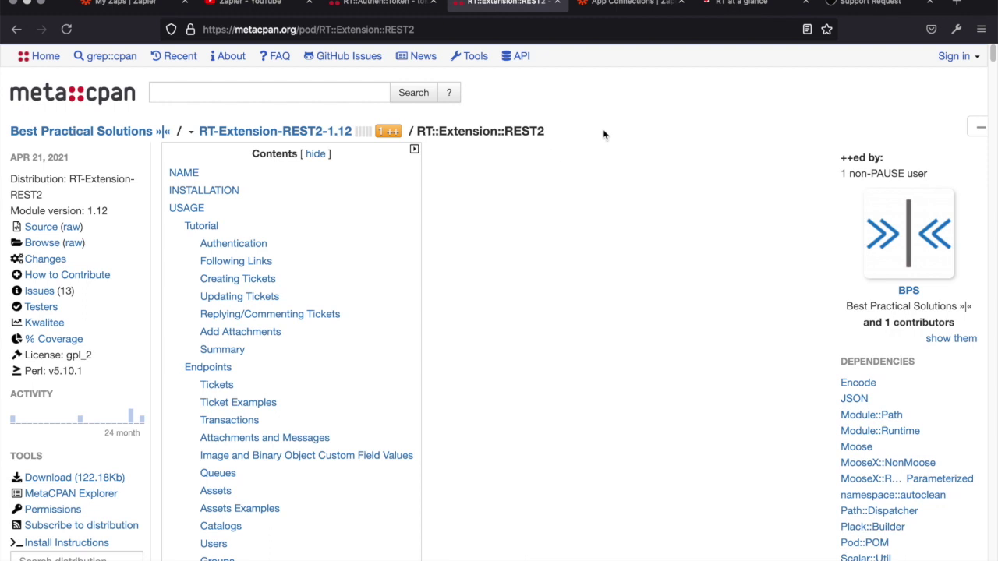
- Create a new Zap in Zapier and name it "Create ticket from support form"
left_click(131, 4)
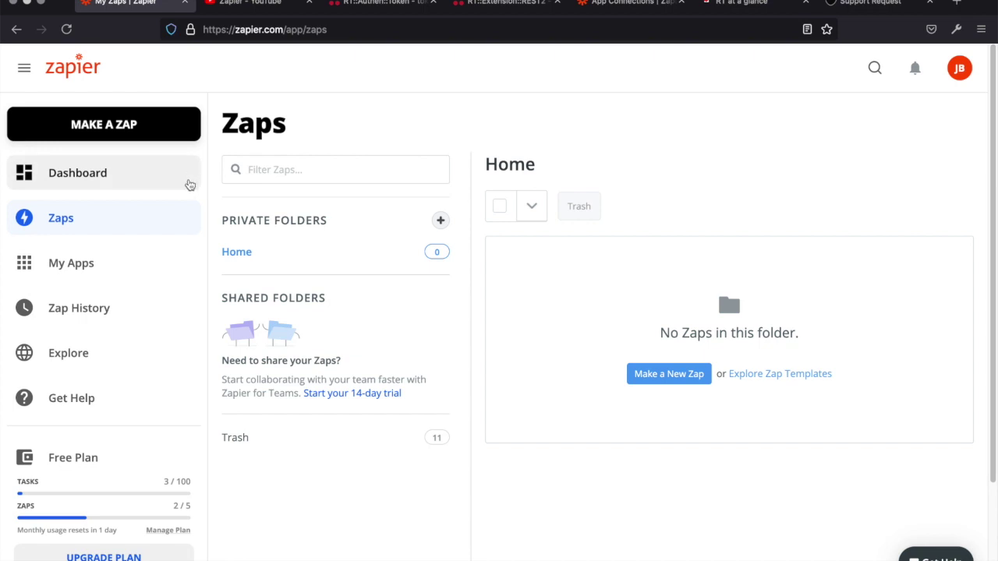
left_click(112, 127)
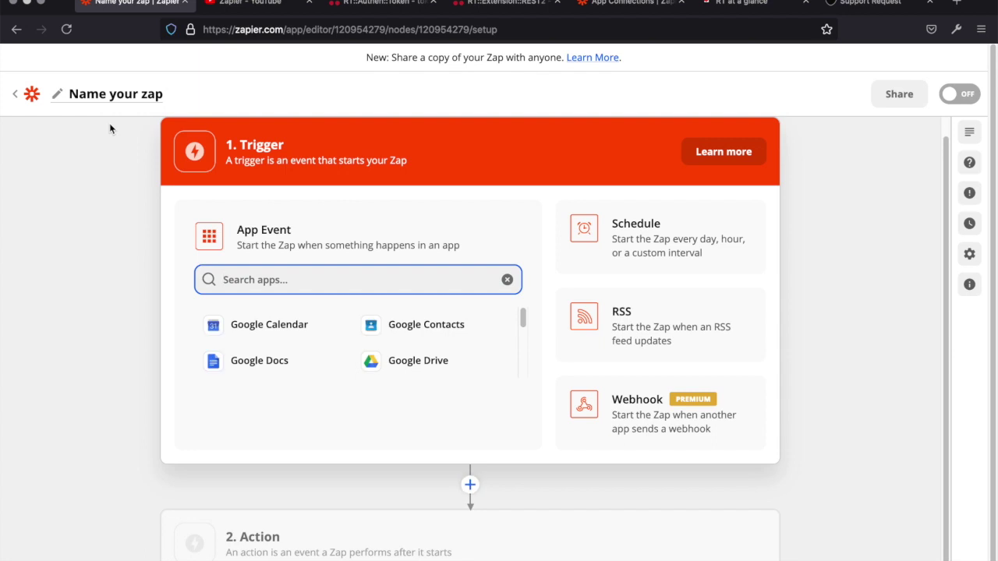
left_click(99, 94)
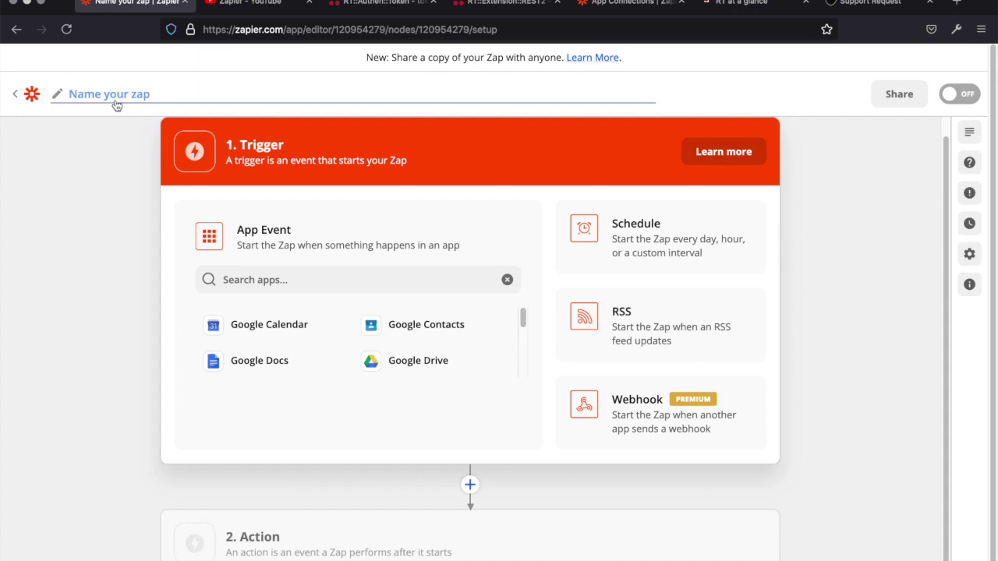
left_click(114, 102)
type("Create ticket from support form")
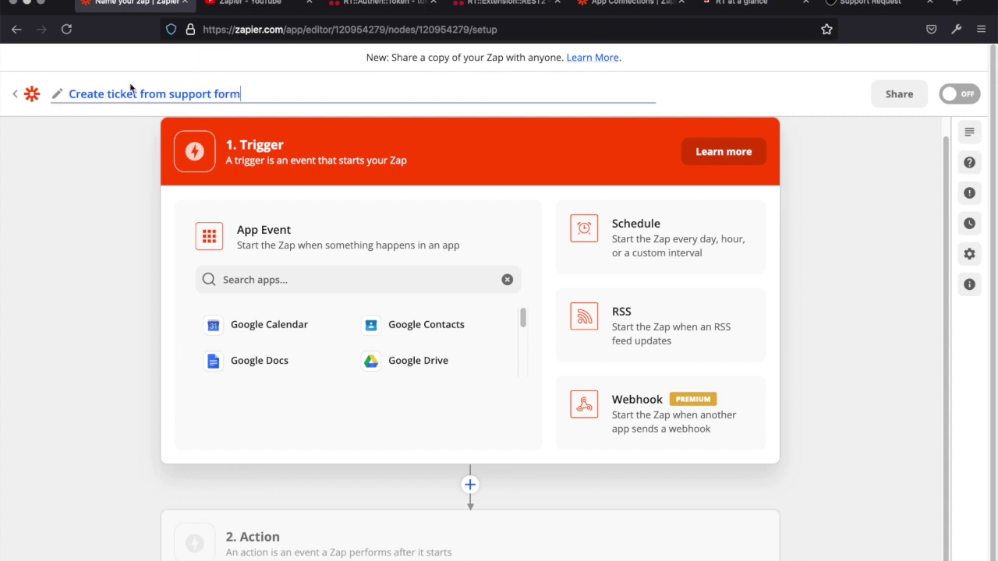
- Set the Zap's trigger to the Typeform app with the New Entry event
left_click(347, 270)
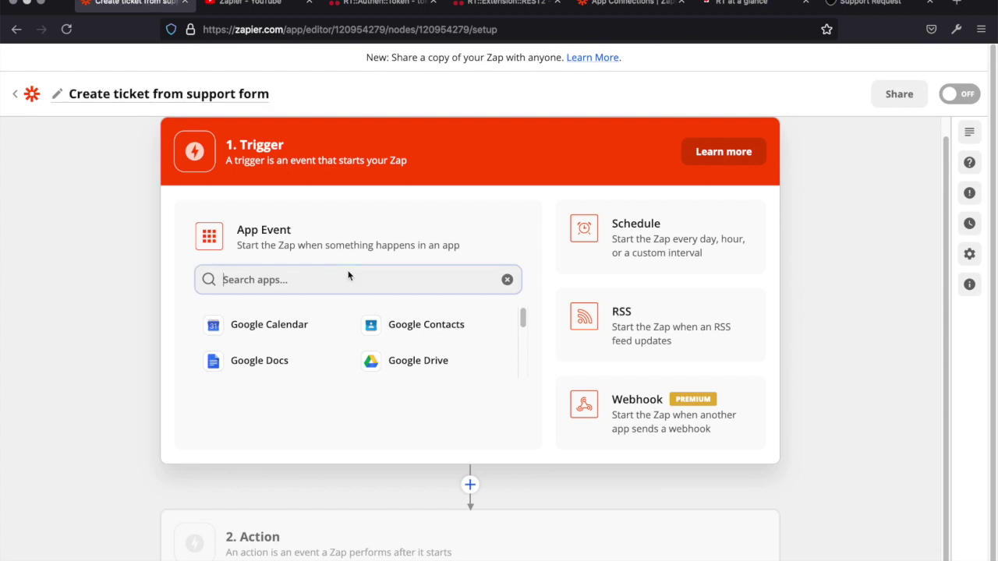
type("ty")
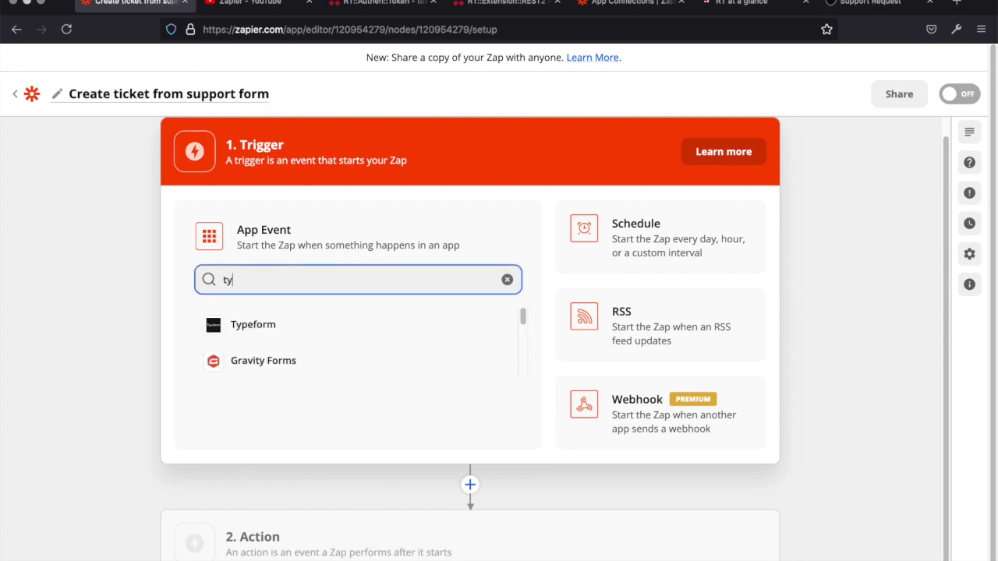
left_click(260, 324)
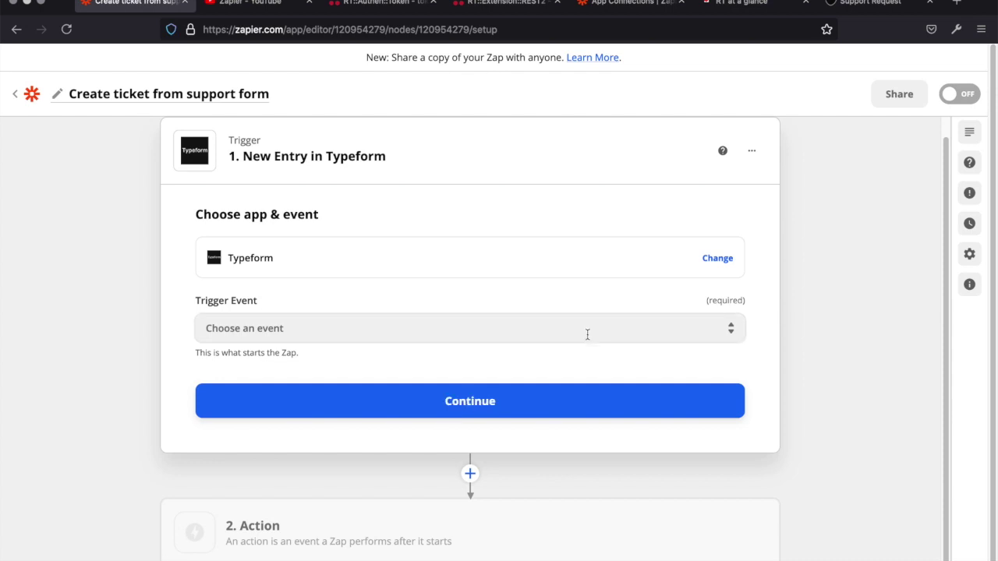
left_click(632, 331)
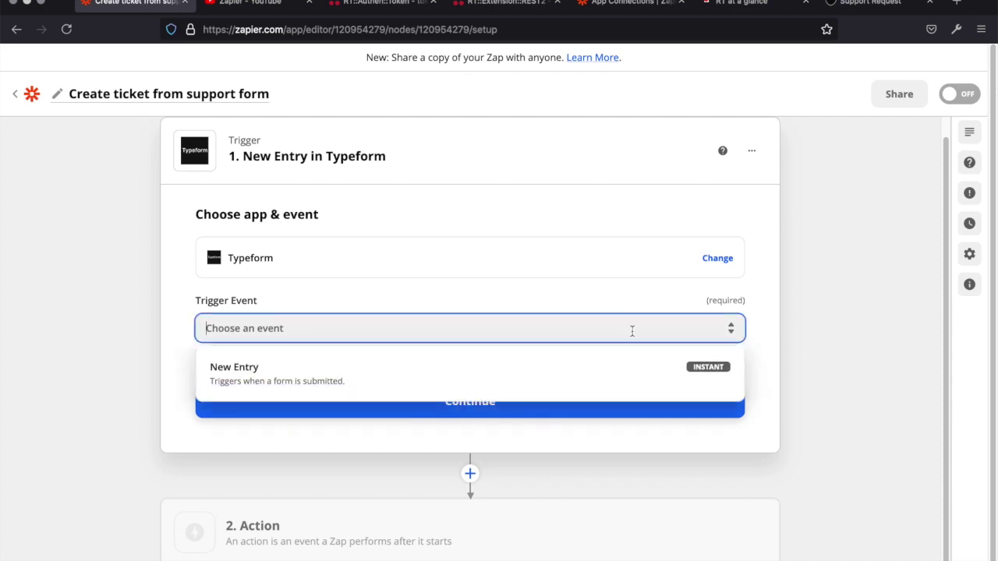
left_click(416, 388)
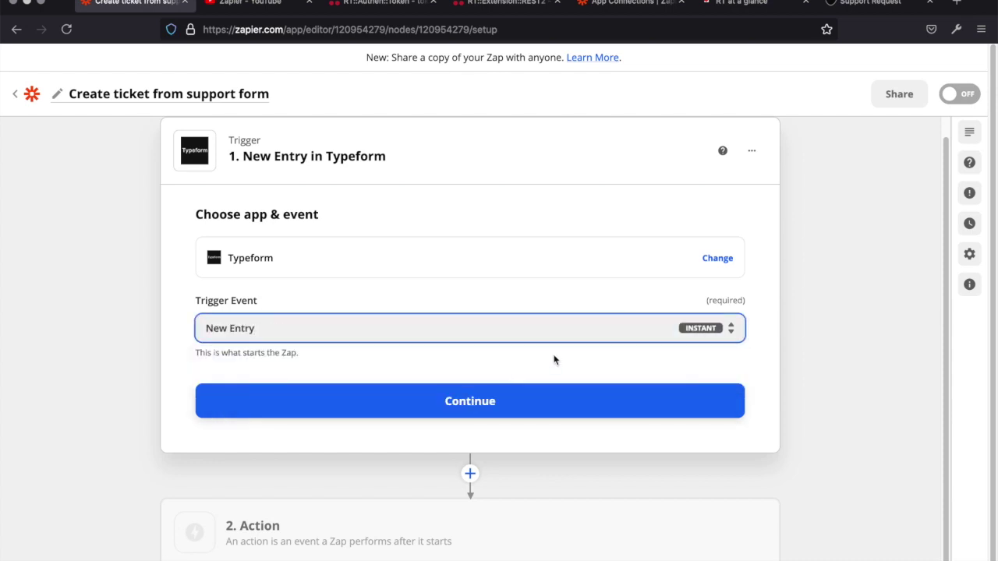
left_click(550, 401)
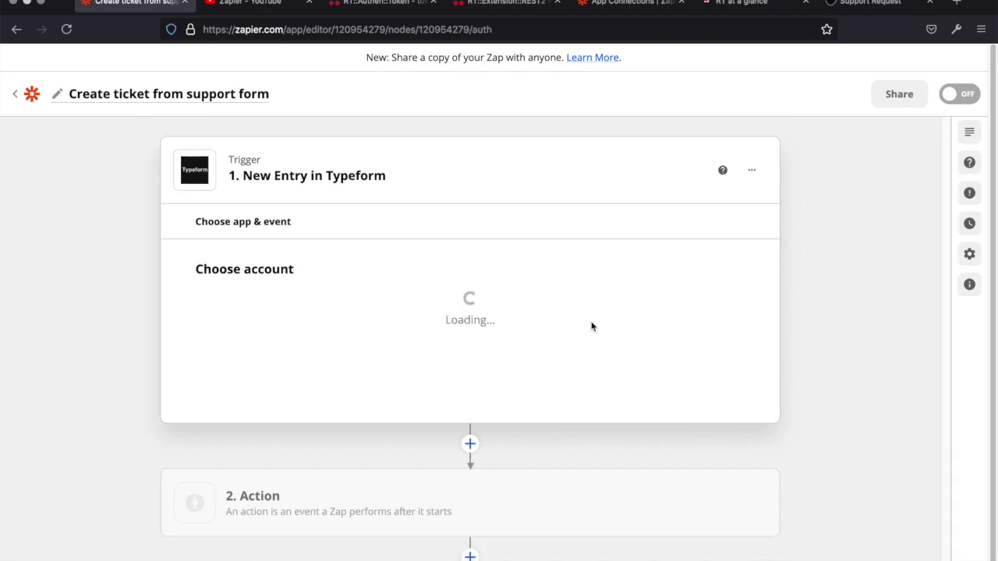
- Choose the "Typeform support form" account for the trigger and select the Support Request form
left_click(526, 327)
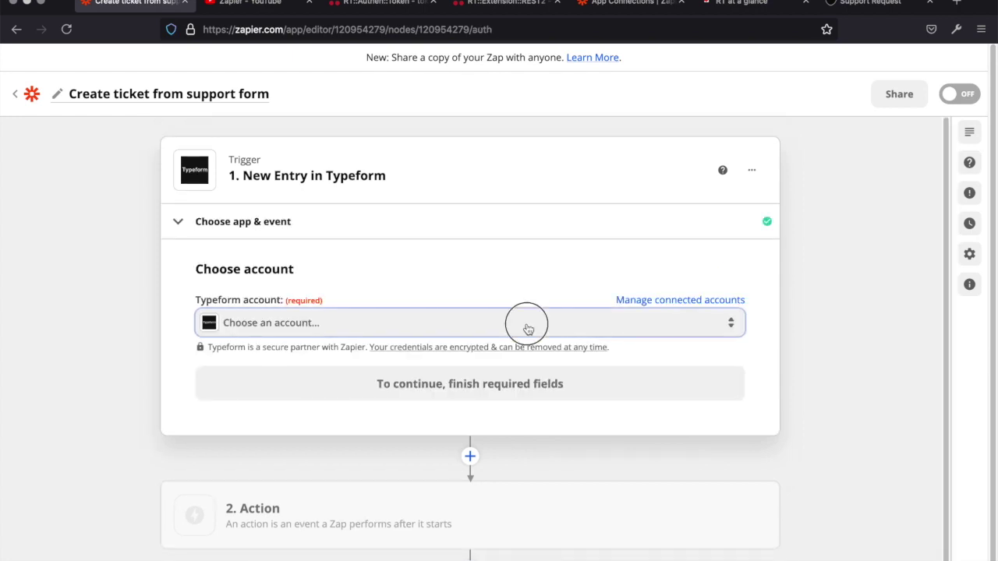
left_click(332, 446)
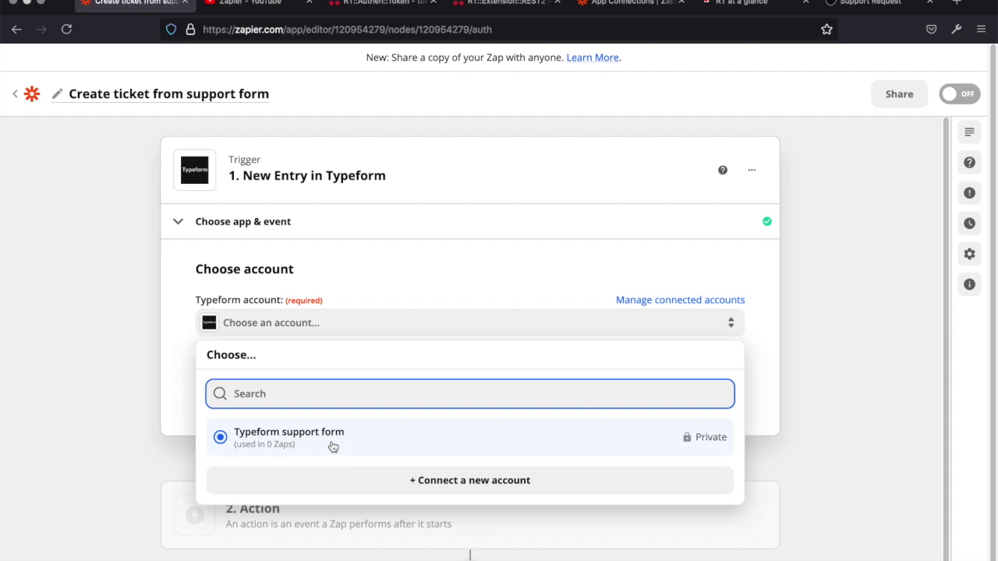
left_click(332, 446)
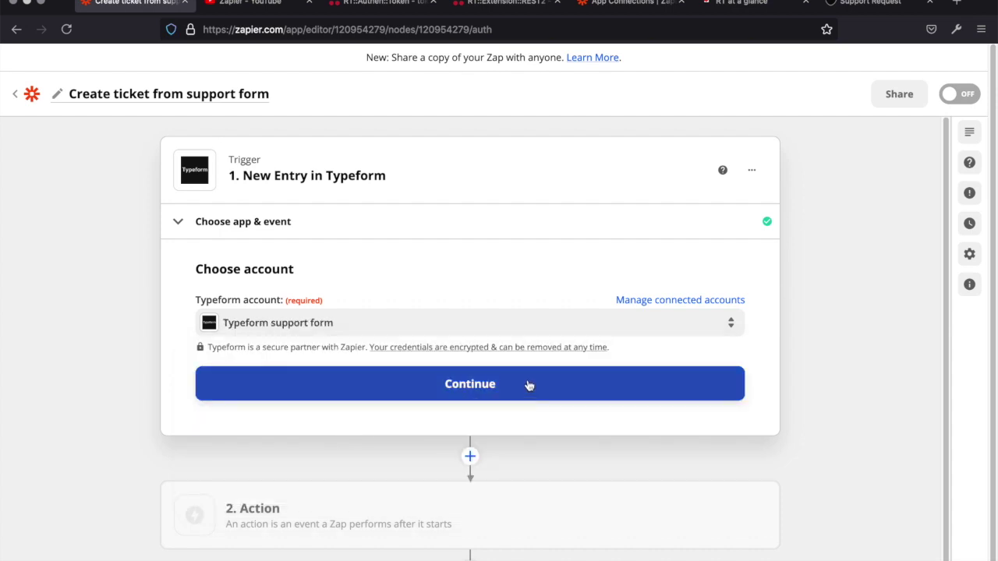
left_click(529, 385)
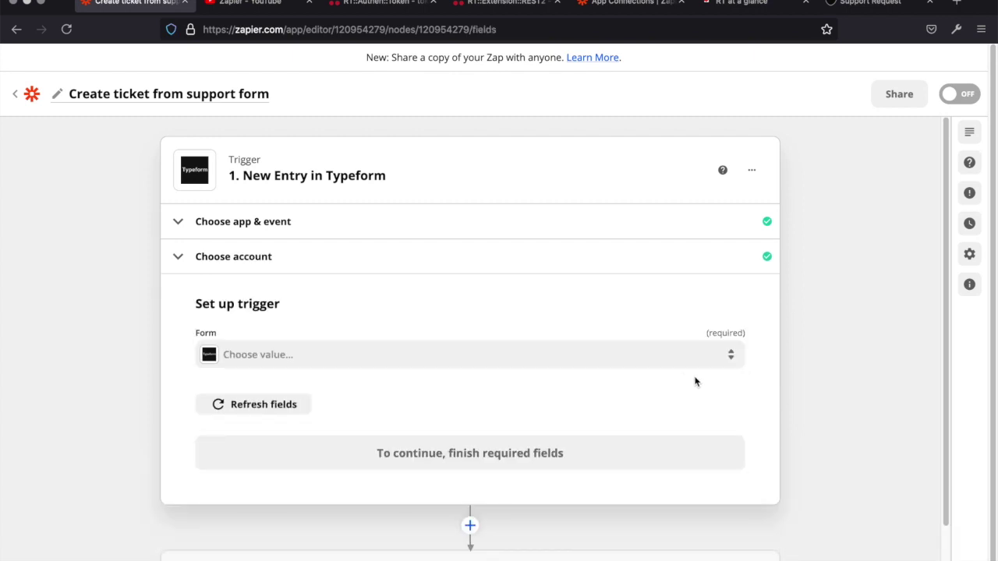
left_click(629, 361)
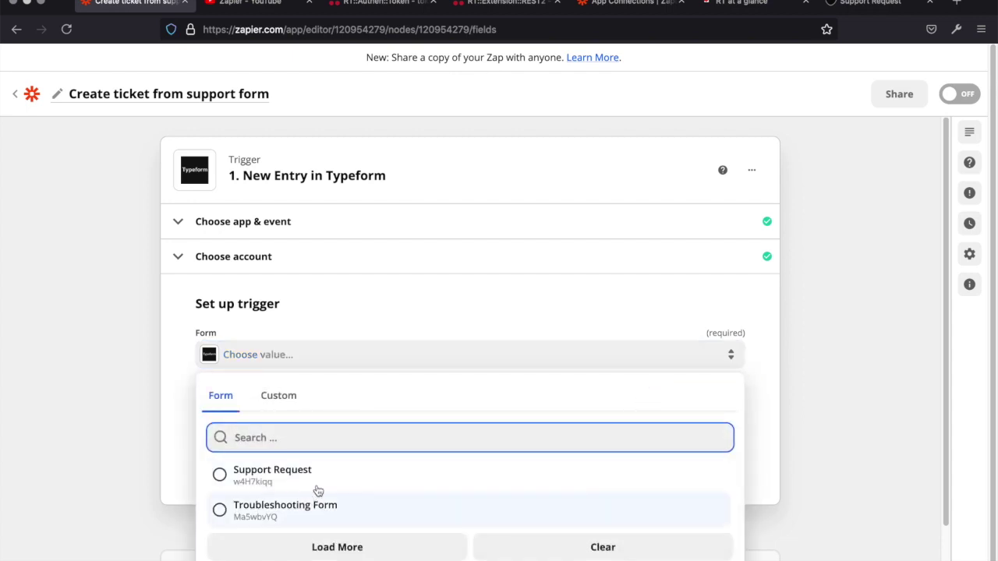
left_click(317, 476)
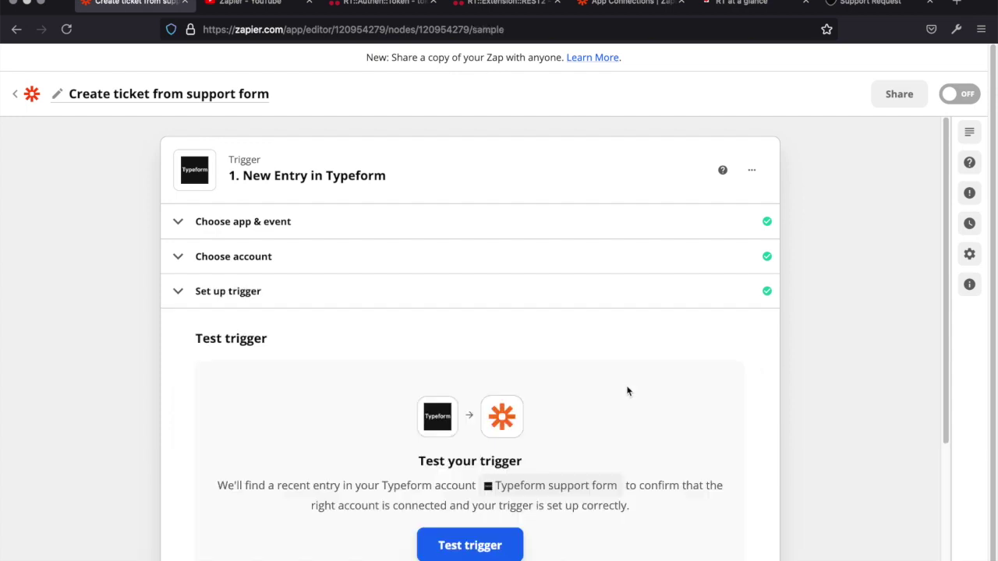
- Test the Typeform trigger, review the sample entry it retrieves, and continue to the Zap's action
scroll(722, 404, "down", 3)
left_click(503, 428)
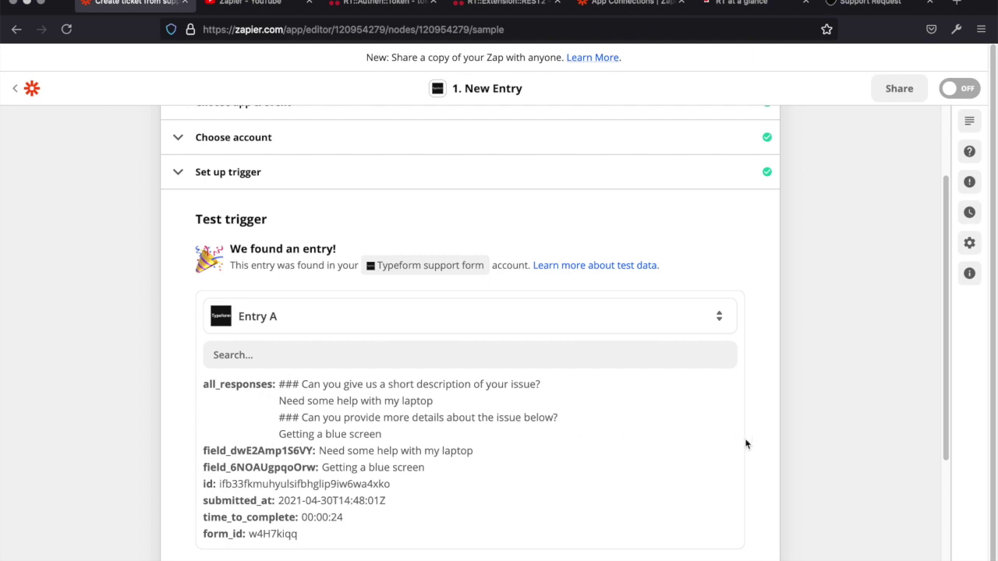
scroll(746, 437, "down", 5)
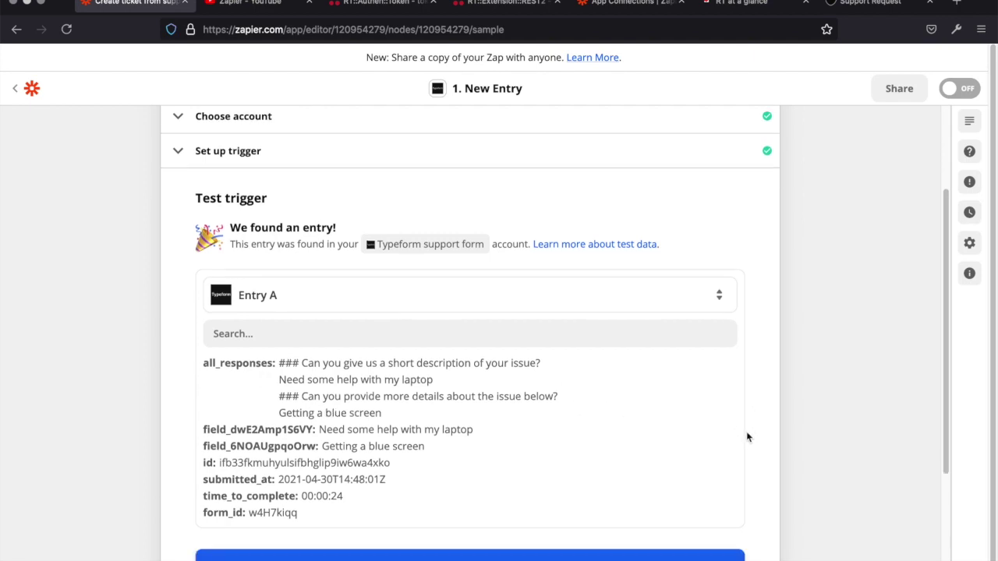
left_click(566, 392)
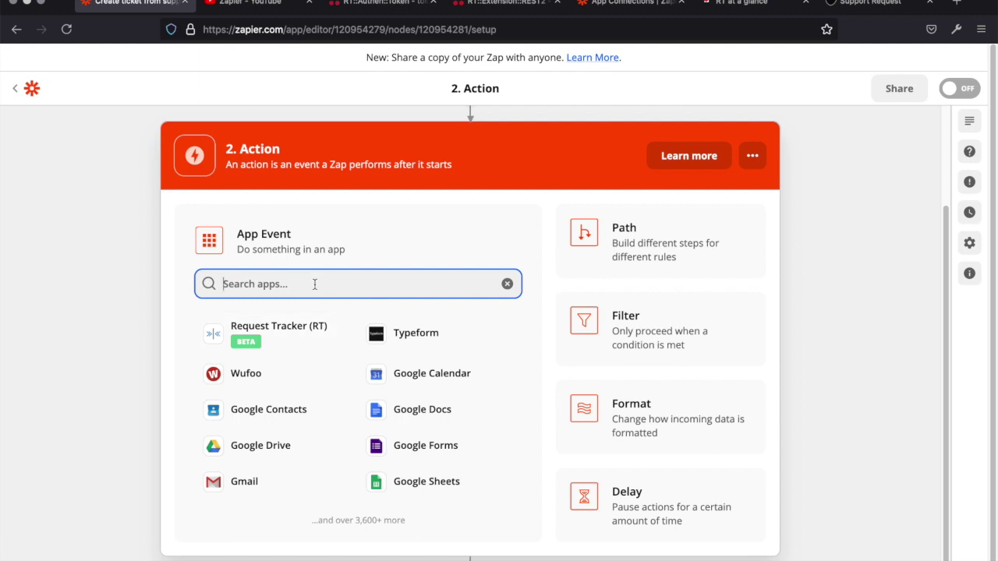
- Set the Zap's action to Request Tracker (RT) with the Create Ticket event and continue to account selection
left_click(307, 340)
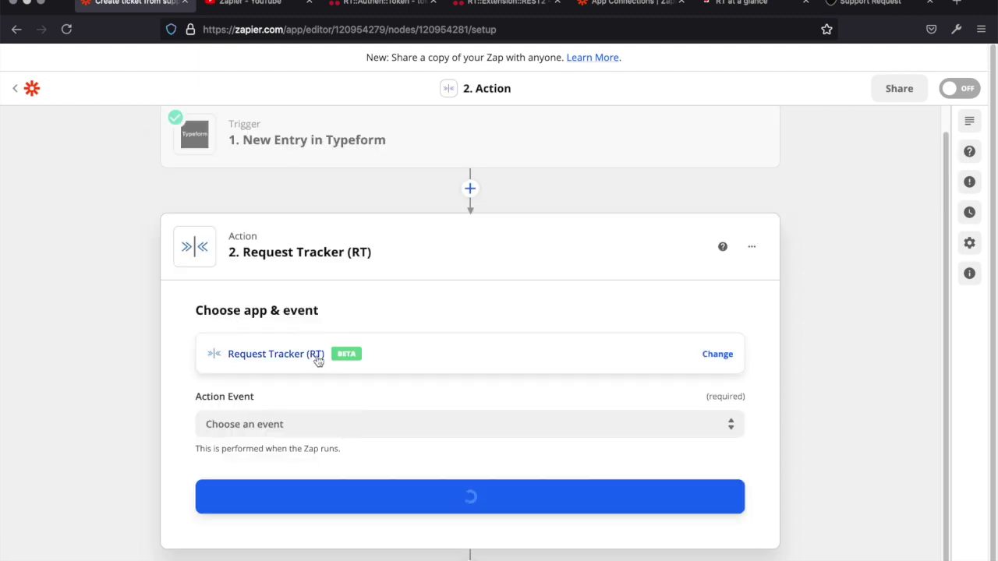
left_click(669, 425)
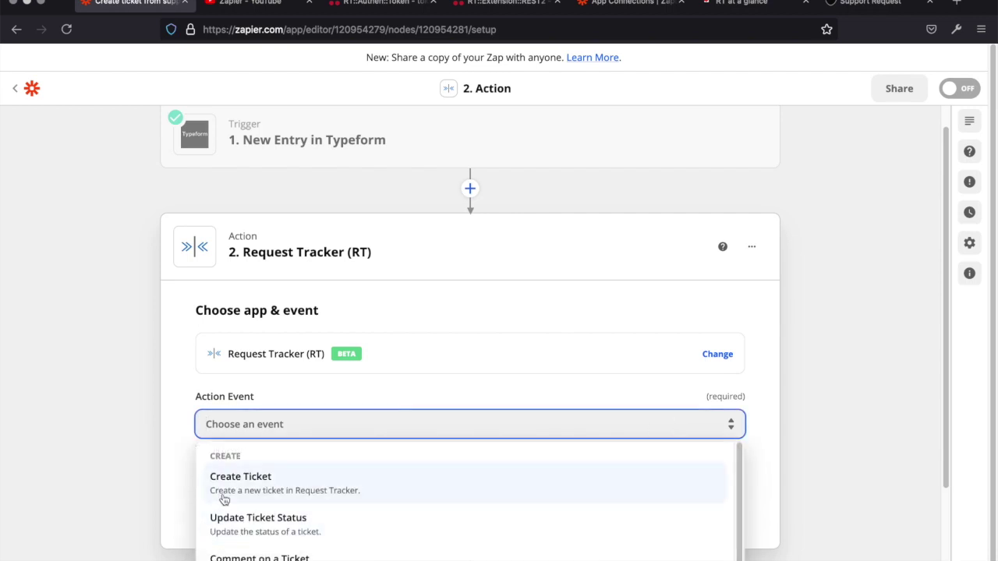
left_click(390, 473)
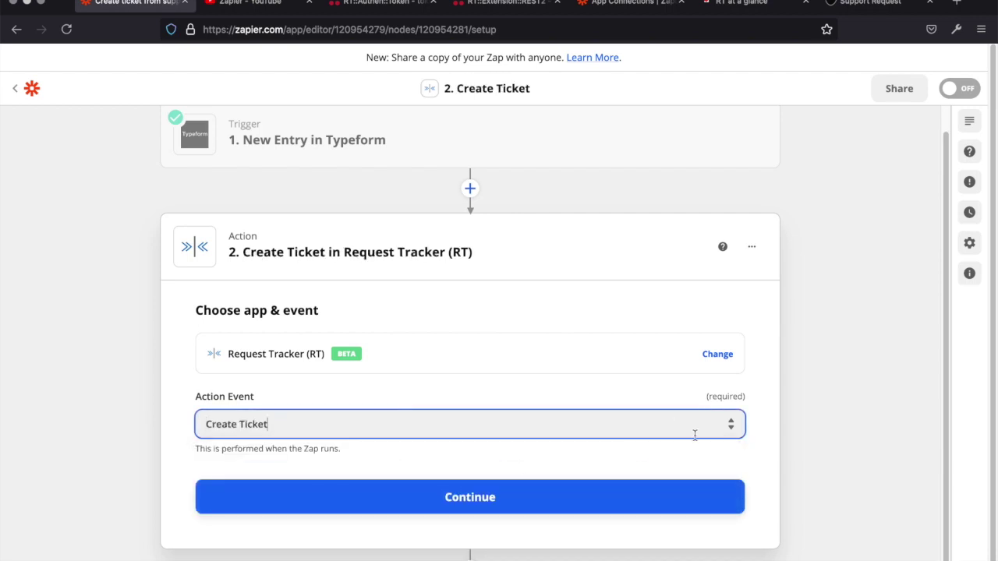
left_click(541, 501)
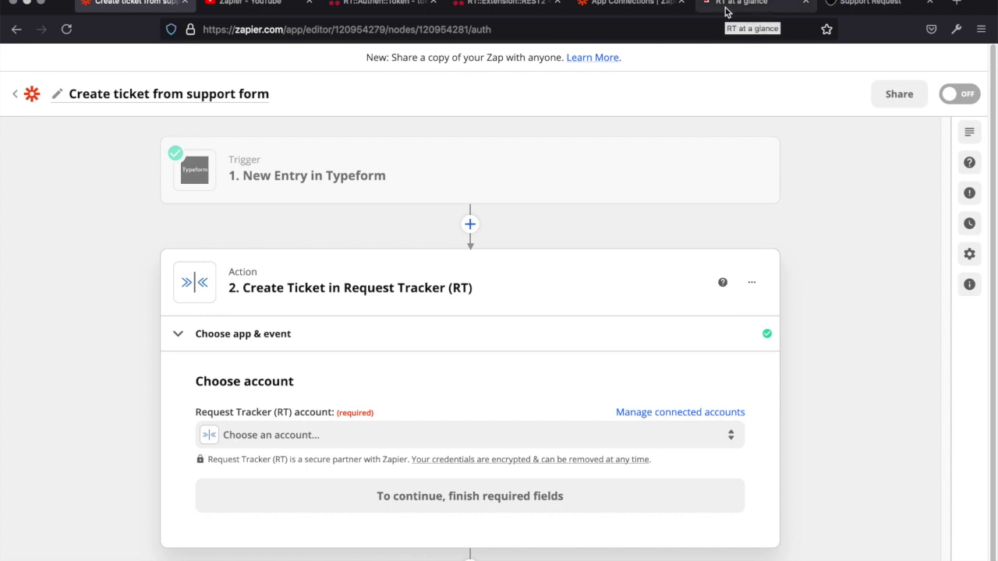
- Start adding a new app connection for Request Tracker (RT) from Zapier's connected apps
left_click(643, 8)
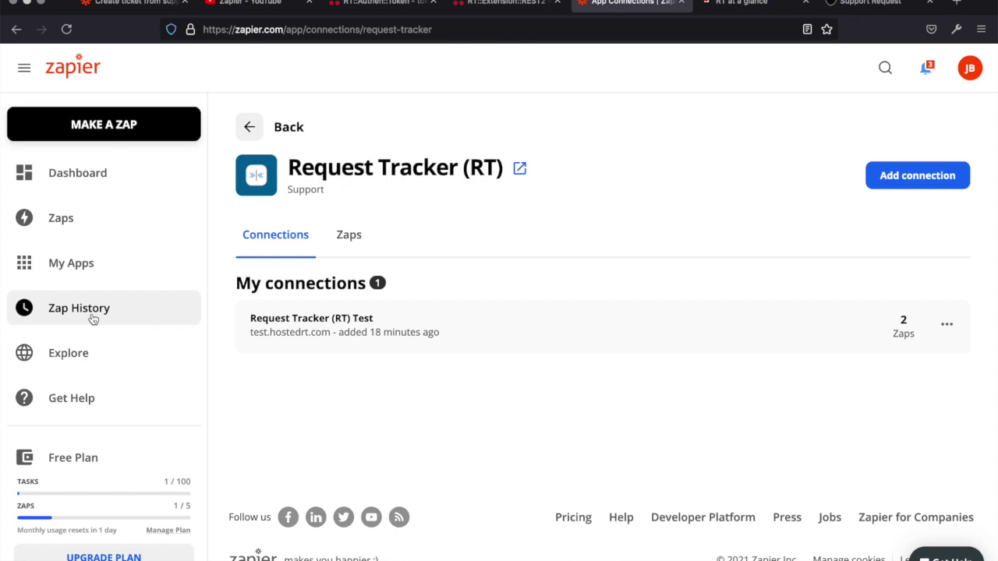
left_click(74, 263)
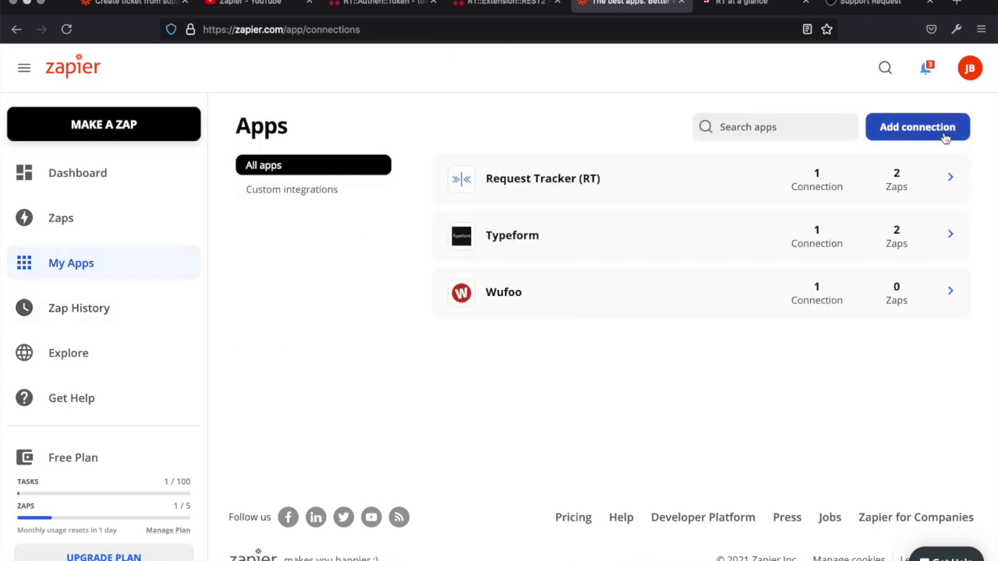
left_click(941, 133)
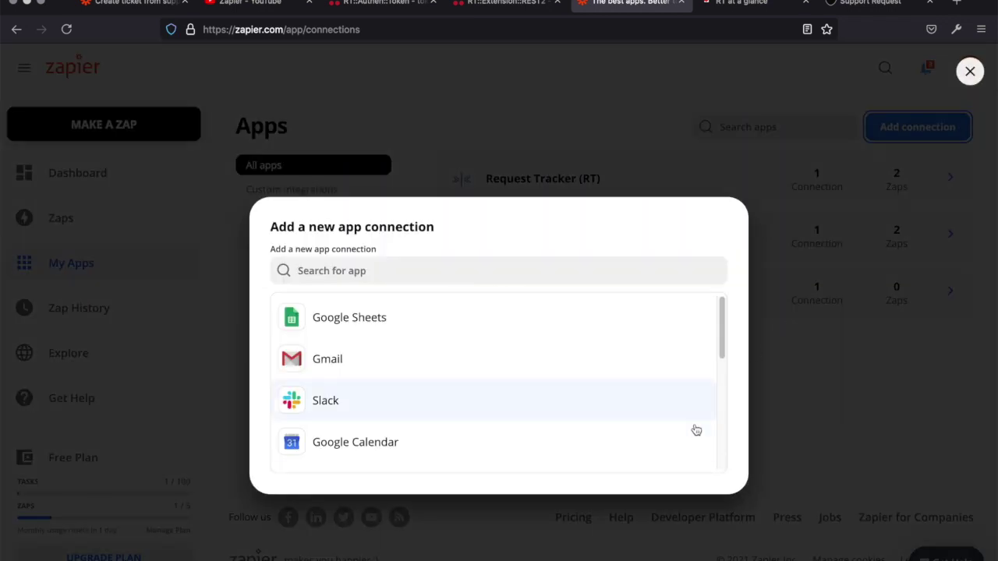
left_click(504, 272)
type("re")
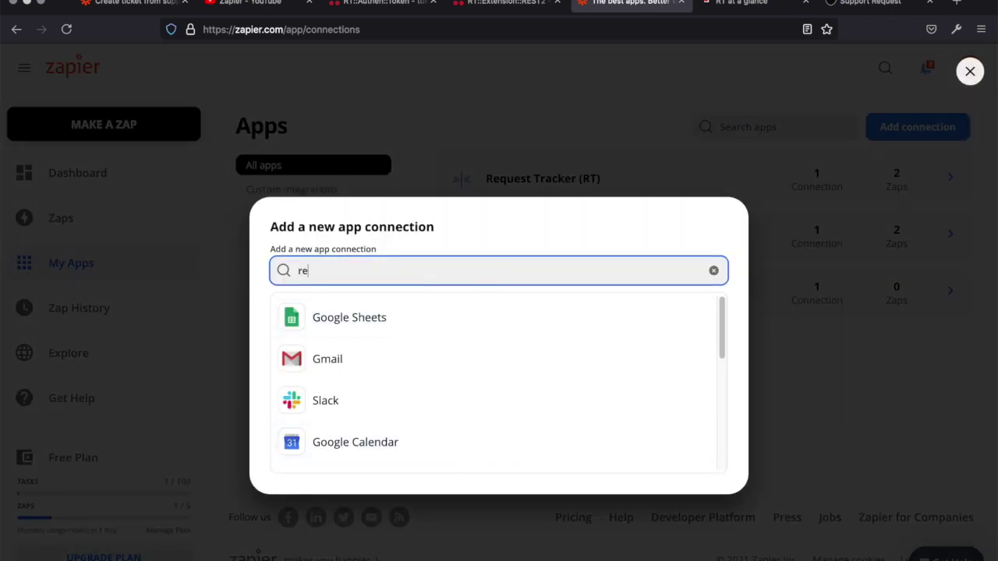
type("quest")
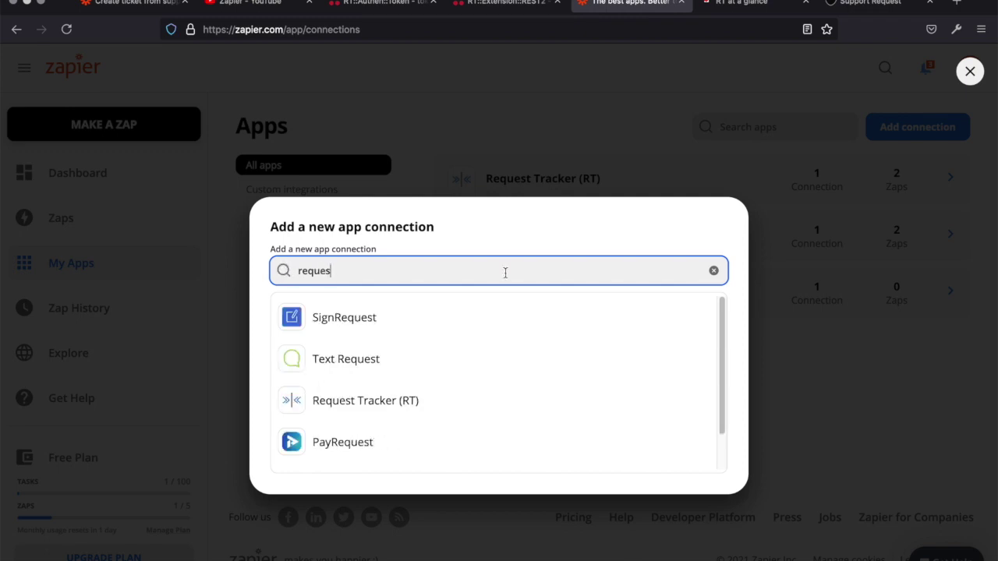
left_click(418, 403)
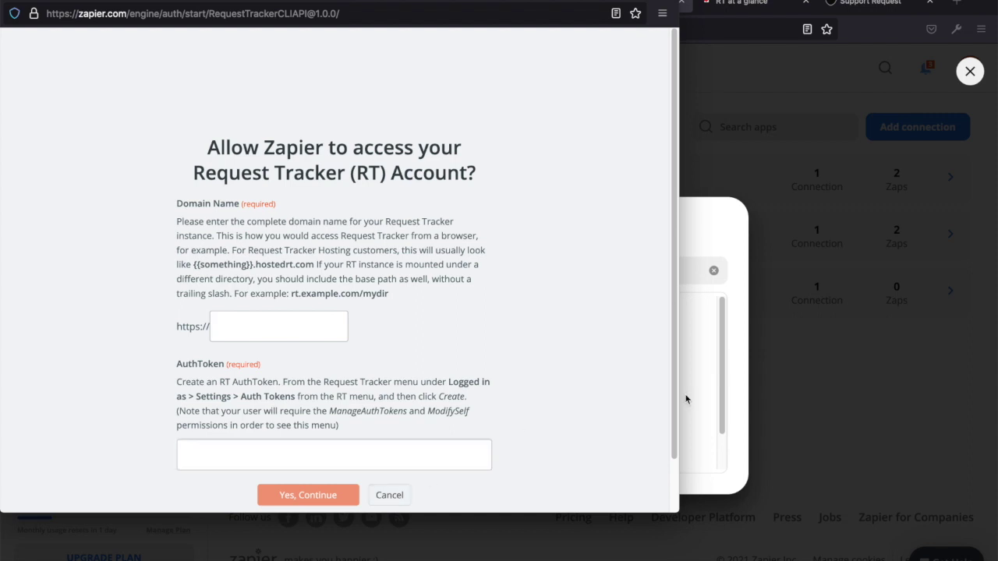
- Switch to Request Tracker and view the zapier account's Auth Tokens settings
left_click(751, 4)
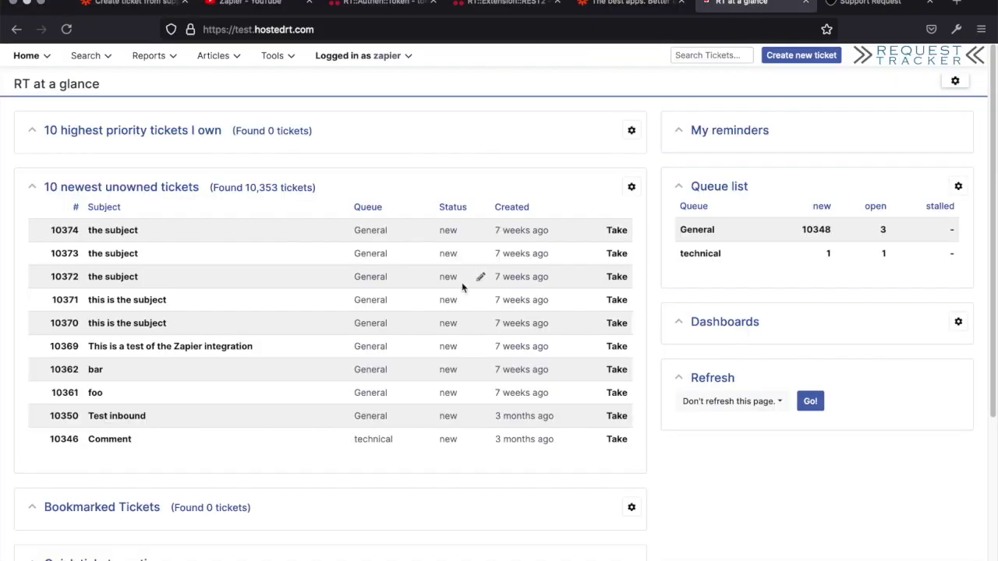
mouse_move(388, 56)
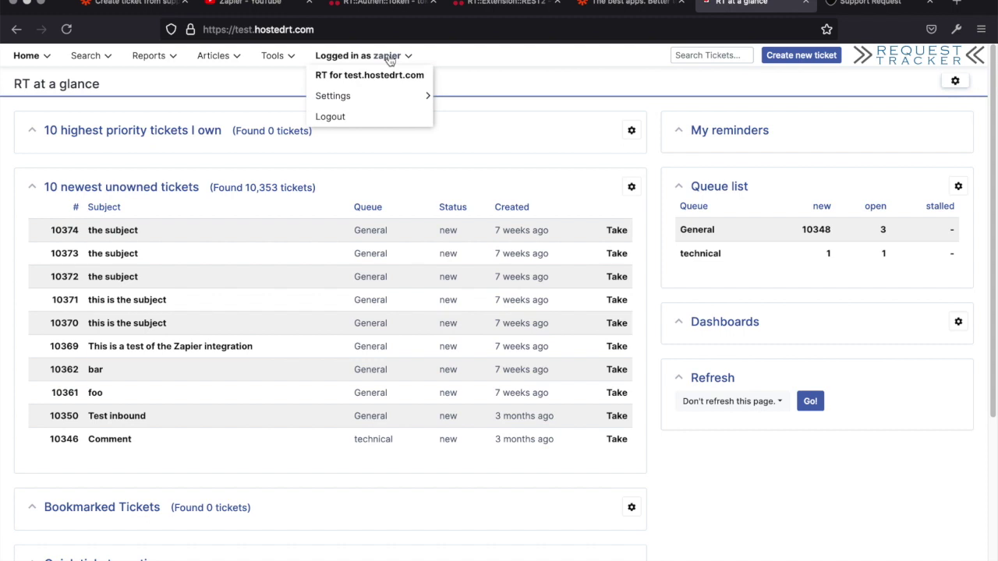
mouse_move(374, 98)
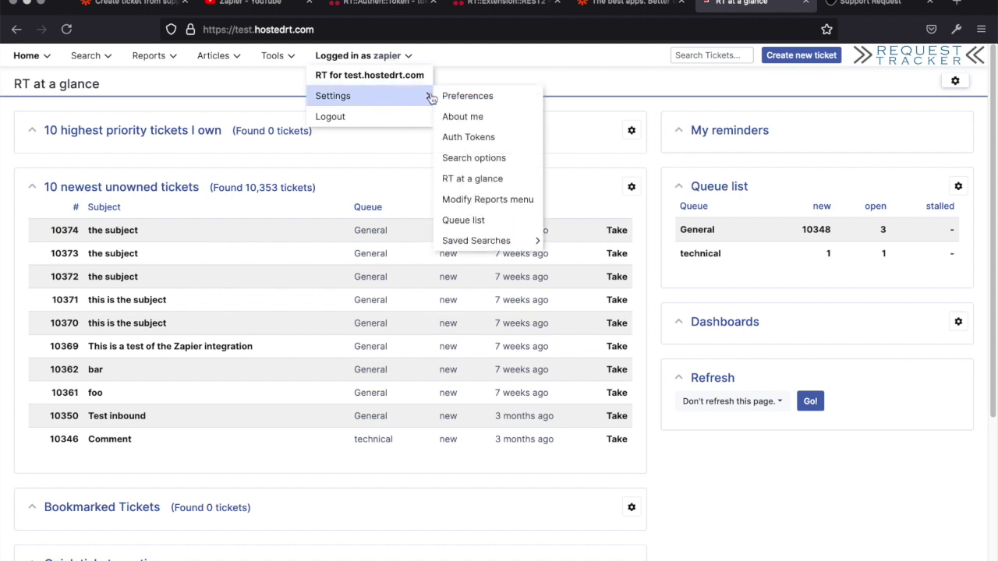
left_click(462, 138)
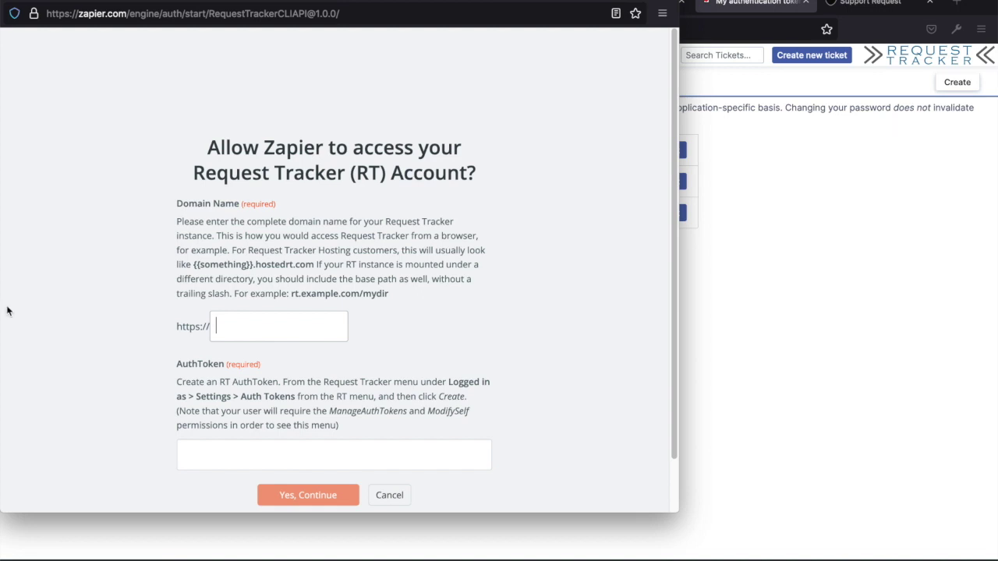
- Cancel Zapier's pending Request Tracker (RT) account authorization
left_click(203, 446)
left_click(390, 495)
mouse_move(37, 58)
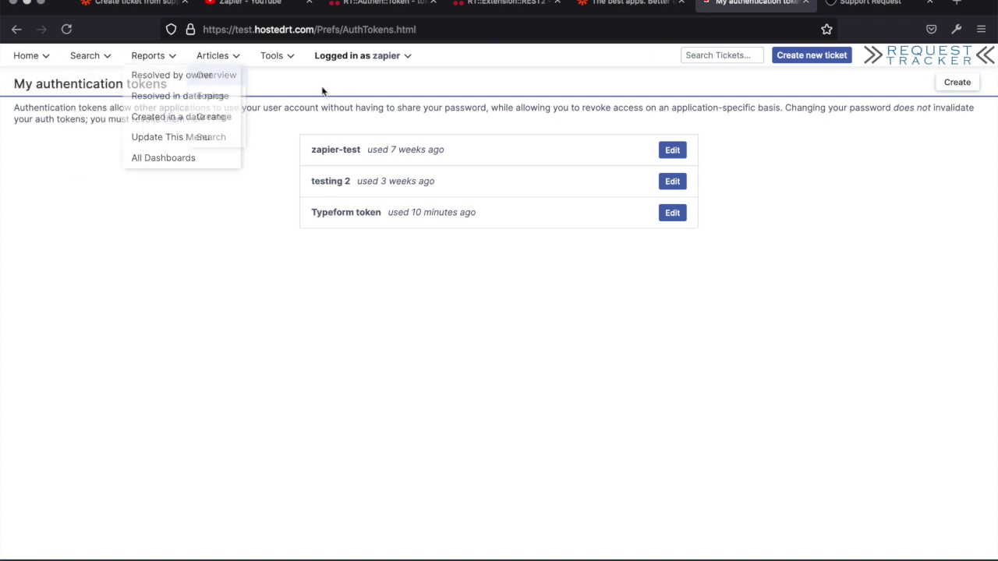
mouse_move(387, 59)
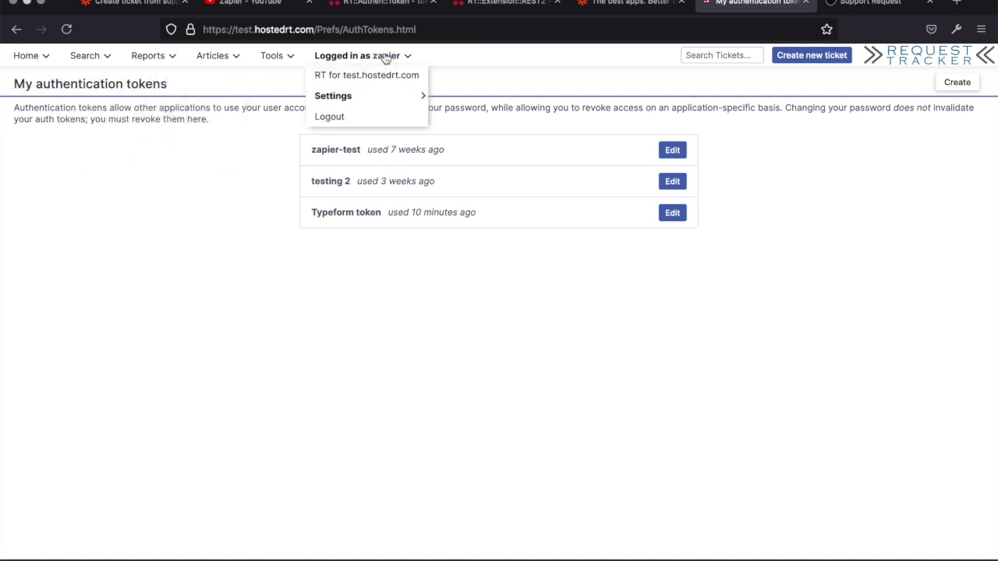
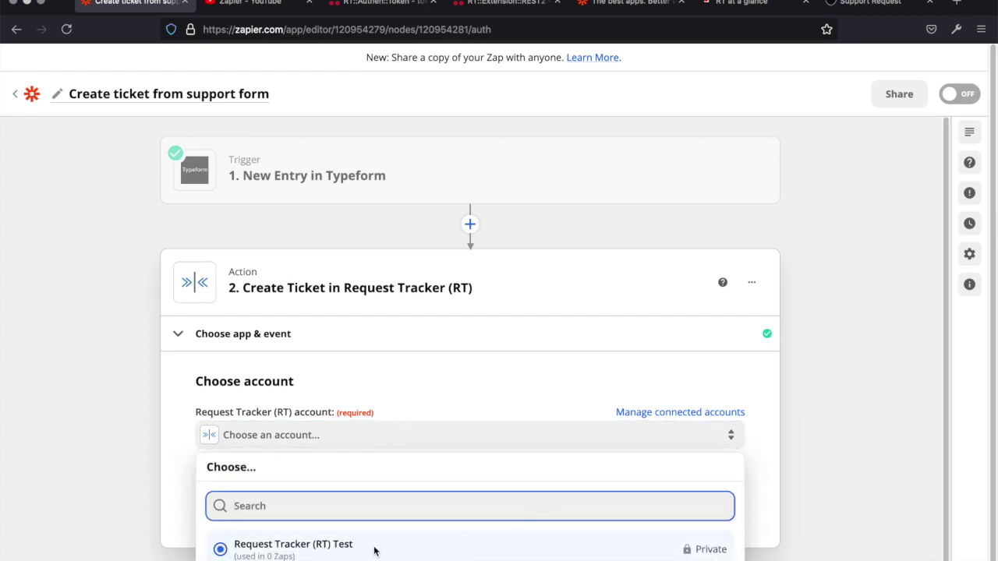
- Use the Request Tracker (RT) Test account for the action and map the ticket's Subject to the form's short issue description answer
left_click(374, 551)
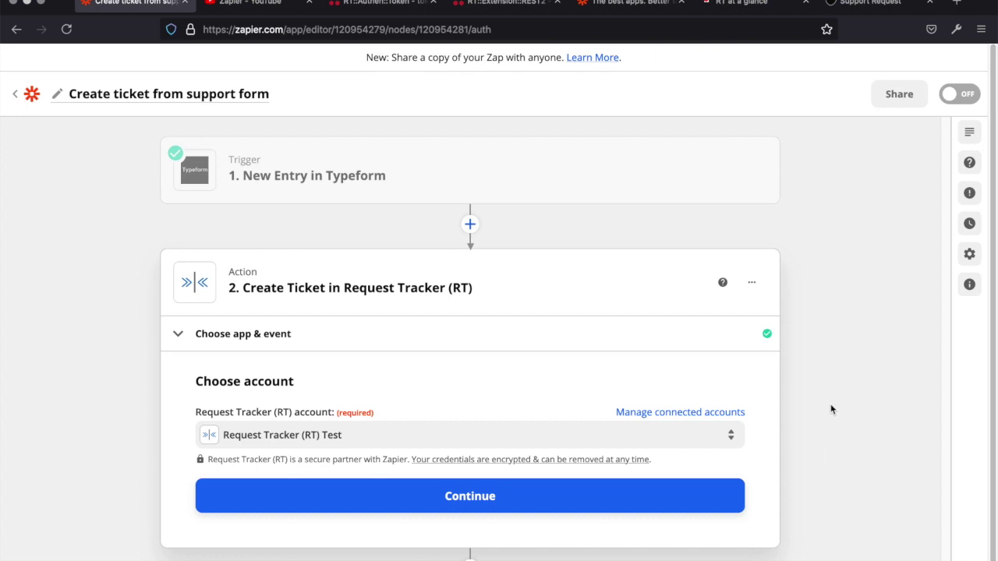
left_click(701, 495)
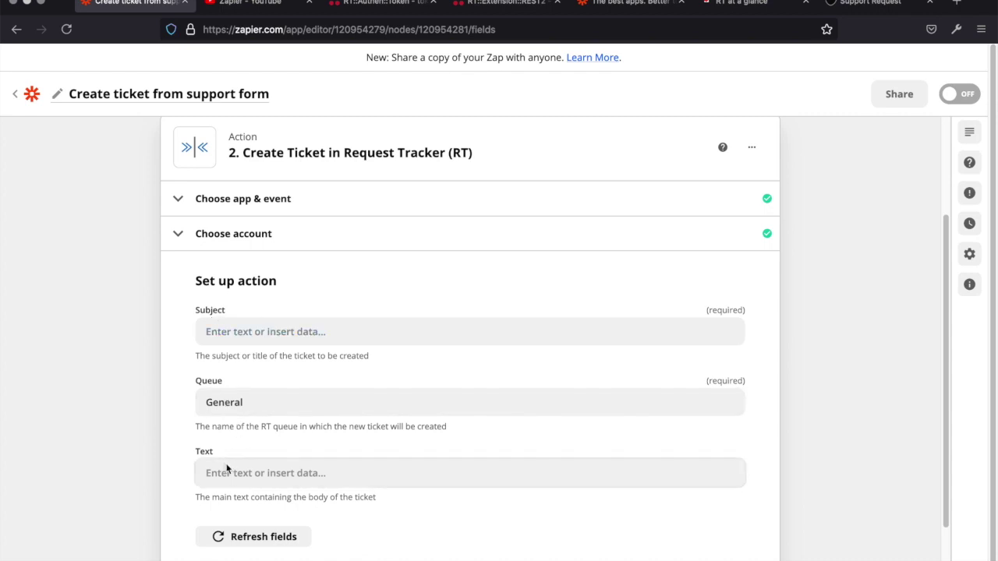
left_click(341, 332)
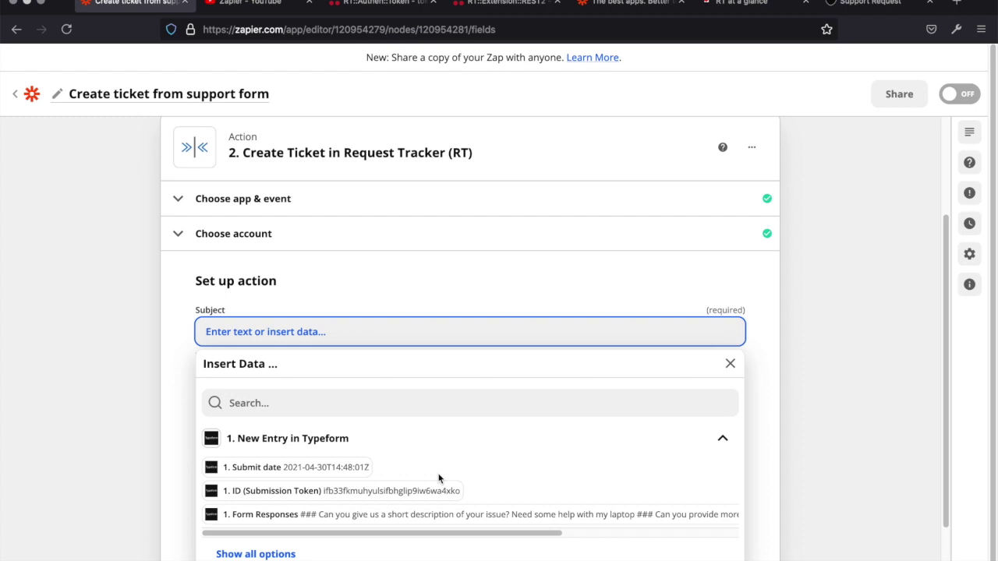
left_click(282, 555)
scroll(507, 478, "down", 3)
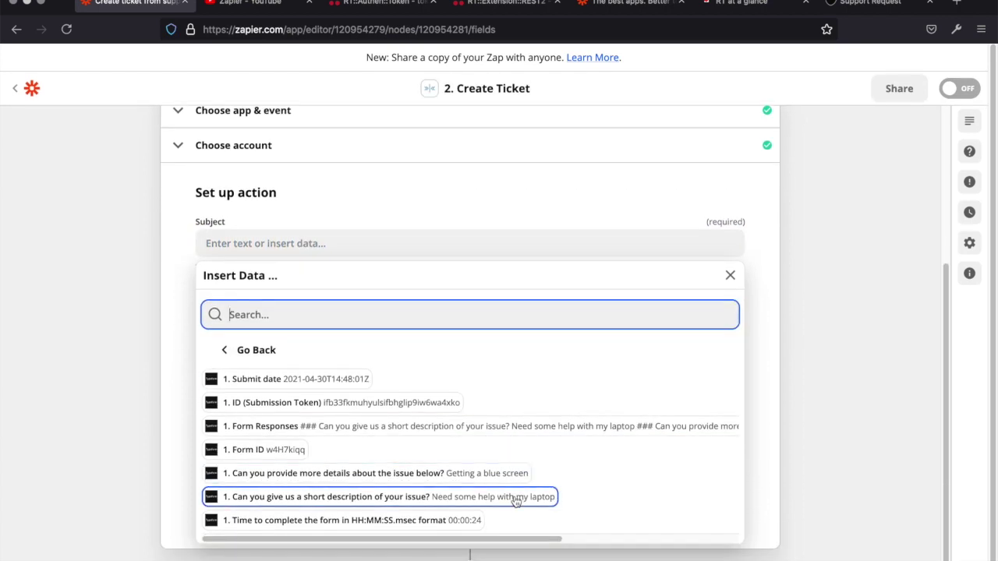
left_click(322, 503)
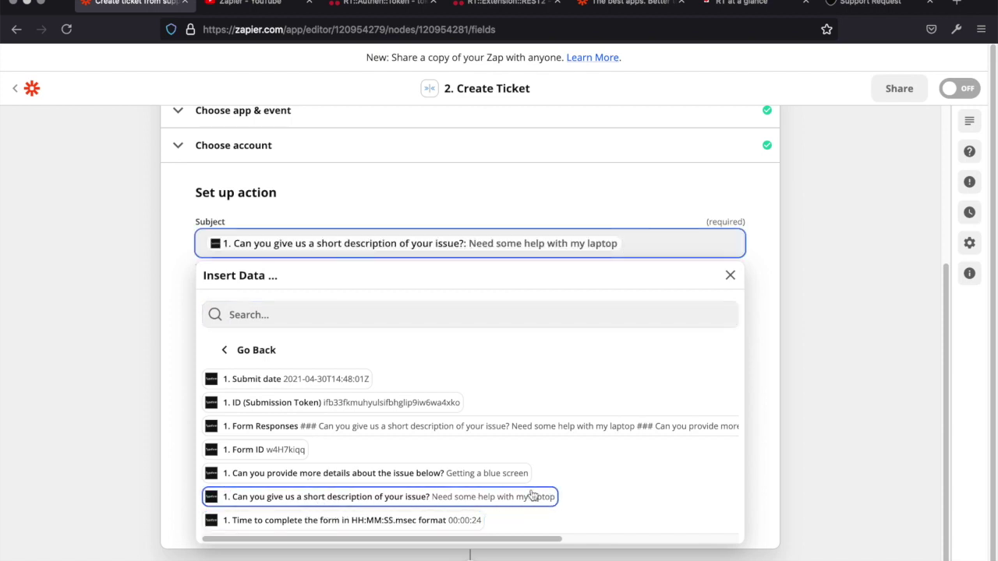
left_click(765, 391)
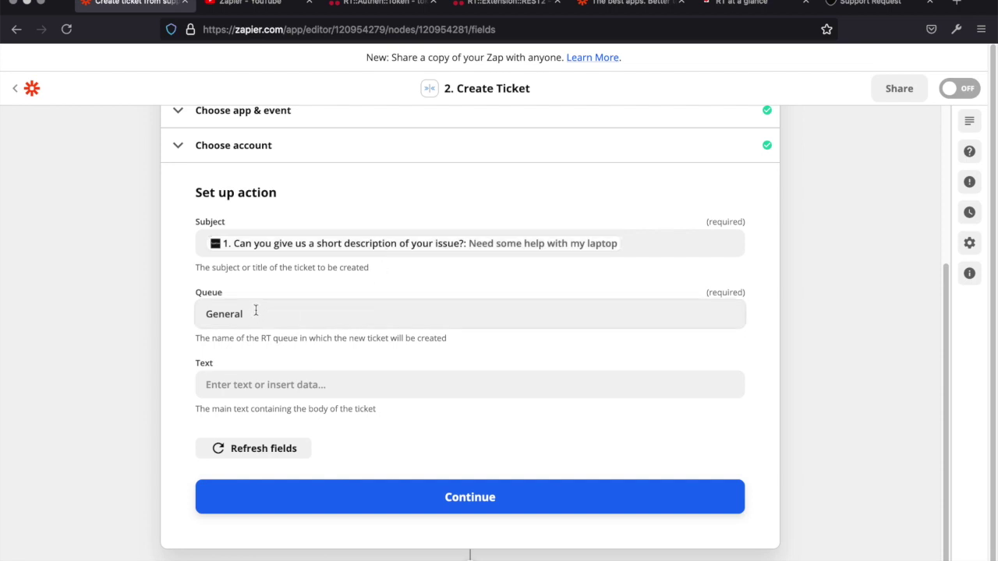
- Map the ticket's Text to the "Can you provide more details about the issue below?" answer and continue to the action test
left_click(368, 385)
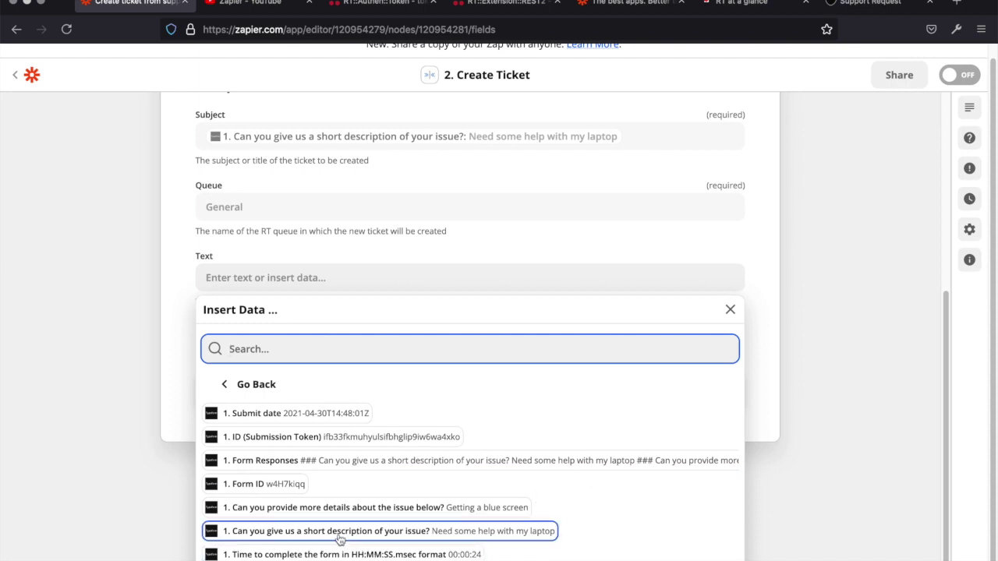
left_click(327, 515)
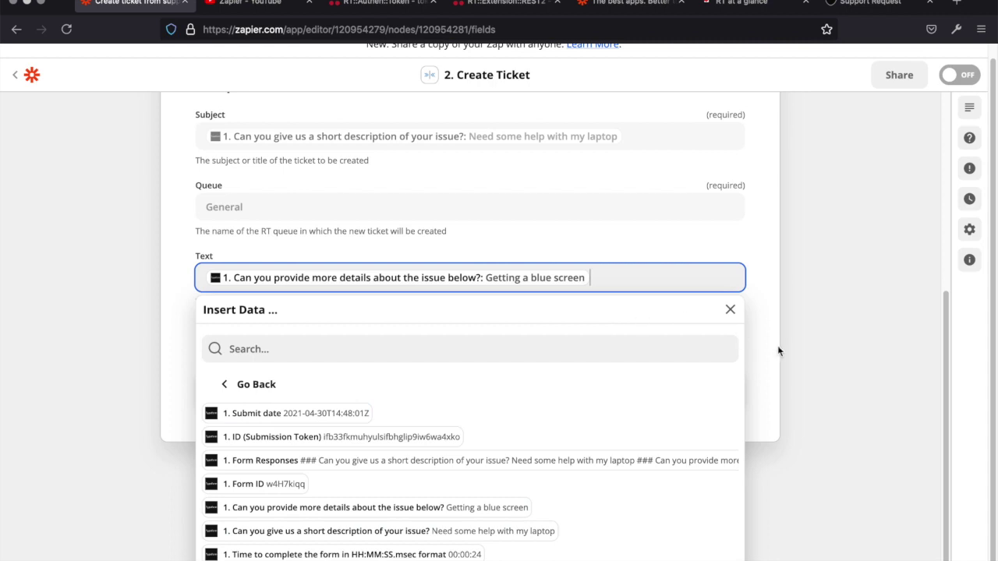
left_click_drag(773, 345, 588, 418)
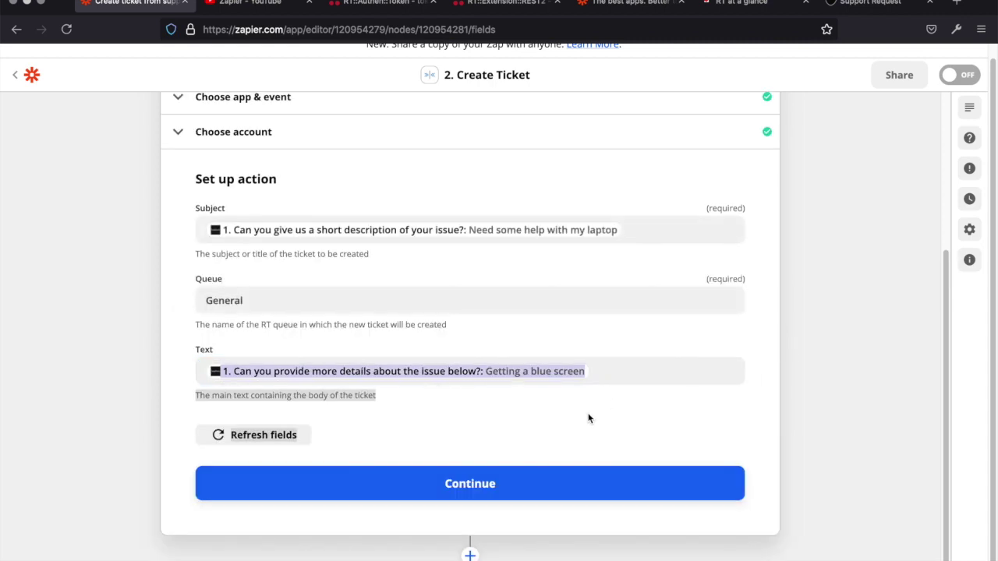
left_click(517, 487)
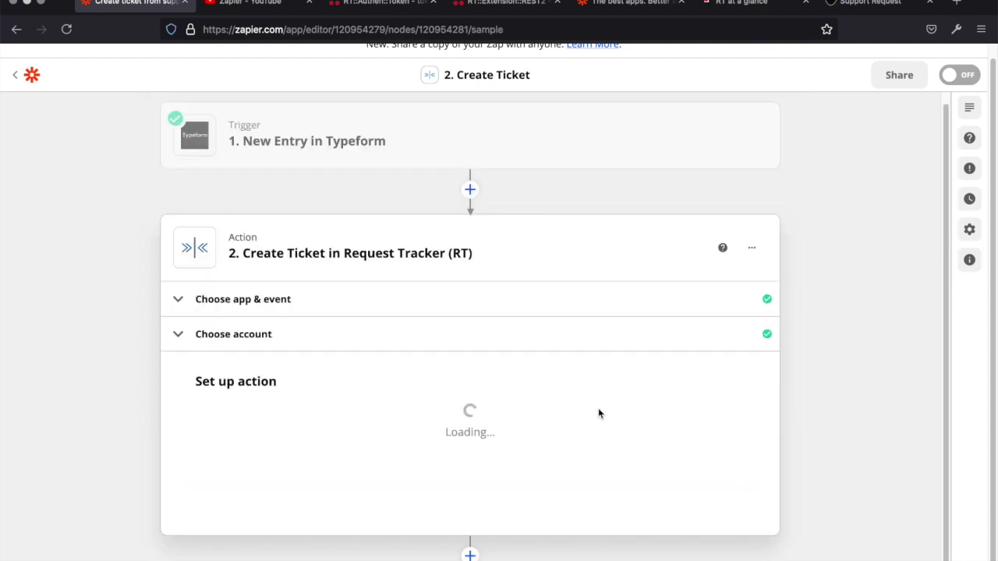
- Skip the action test, turn on the Zap, and dismiss the offer to share a copy
scroll(776, 419, "down", 3)
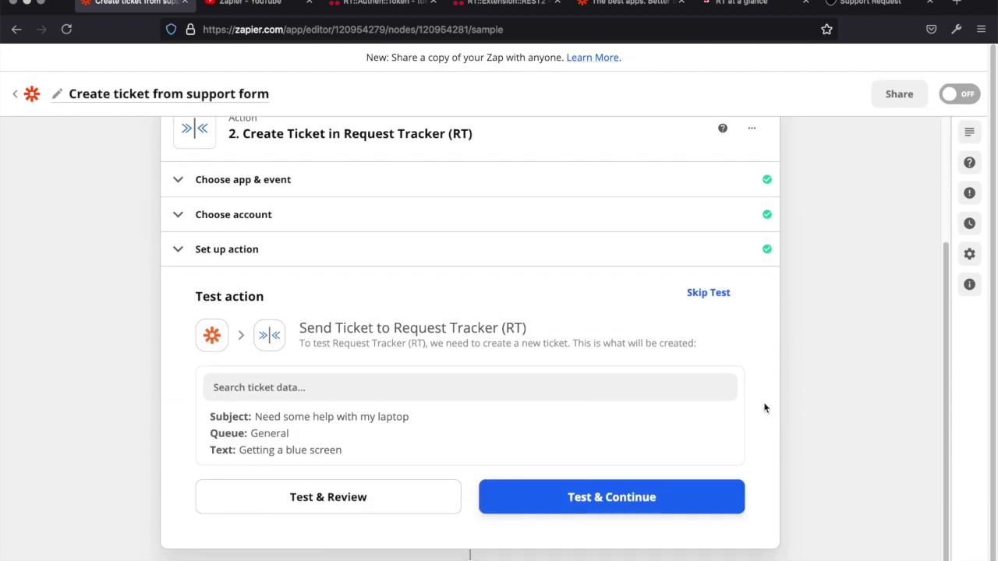
left_click(710, 294)
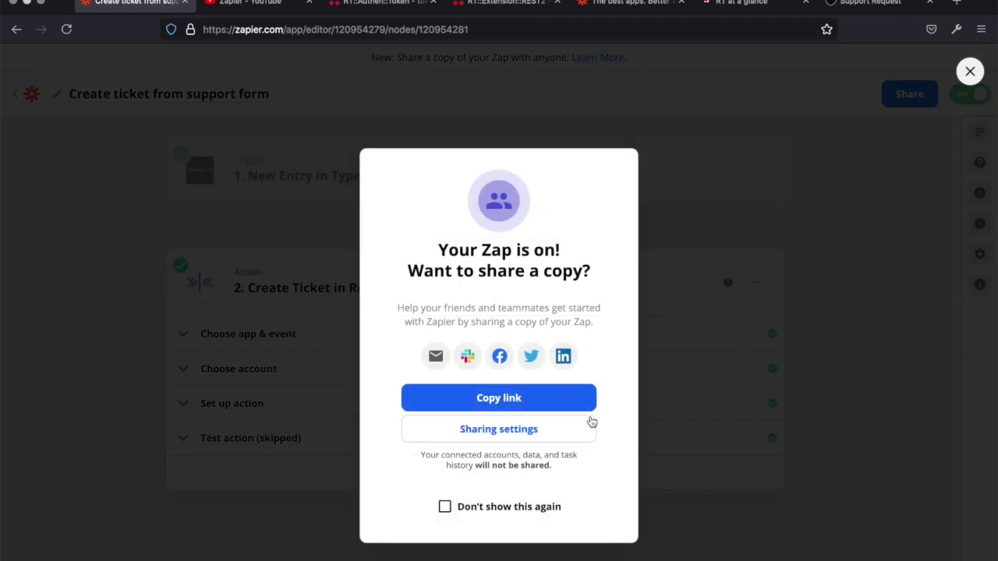
left_click(973, 72)
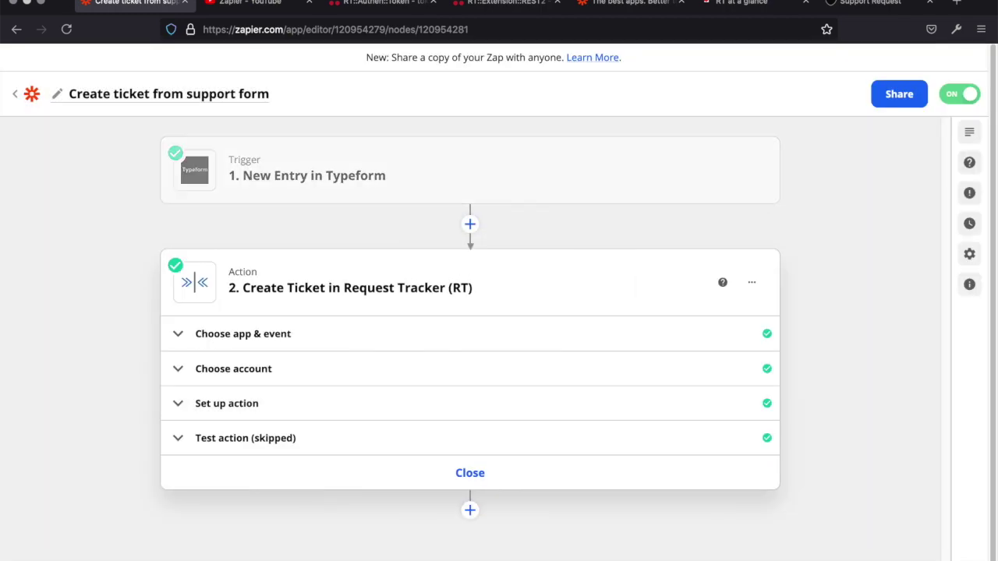
- Submit the Typeform Support Request form with the description "Need some help" and the details "My laptop is having issues"
left_click(881, 4)
left_click(474, 349)
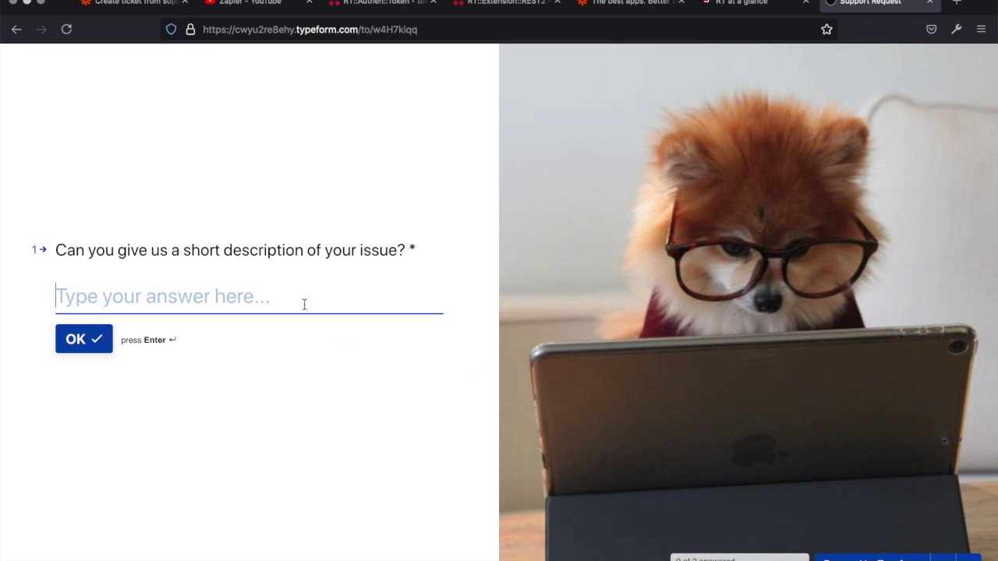
type("N")
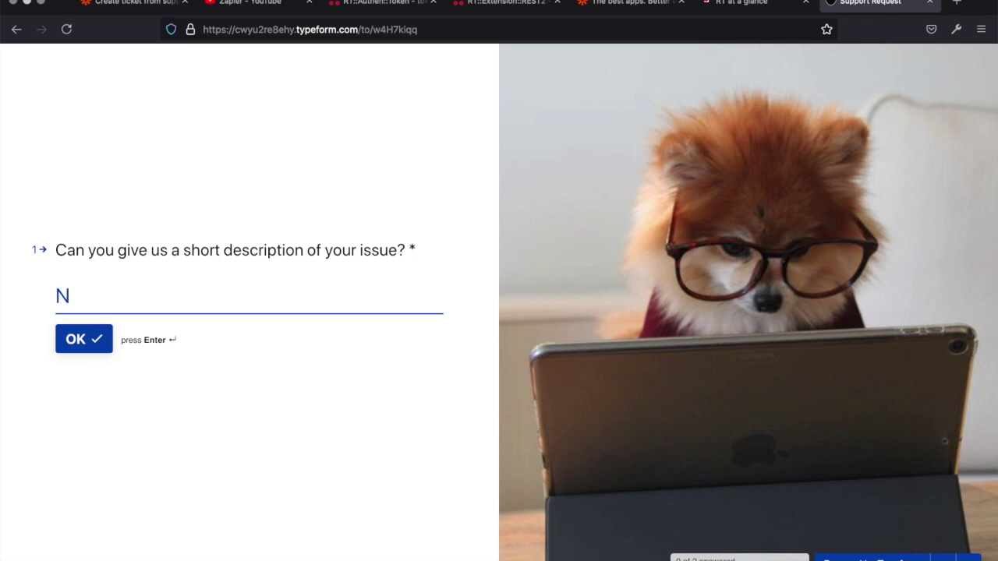
type("eed some help")
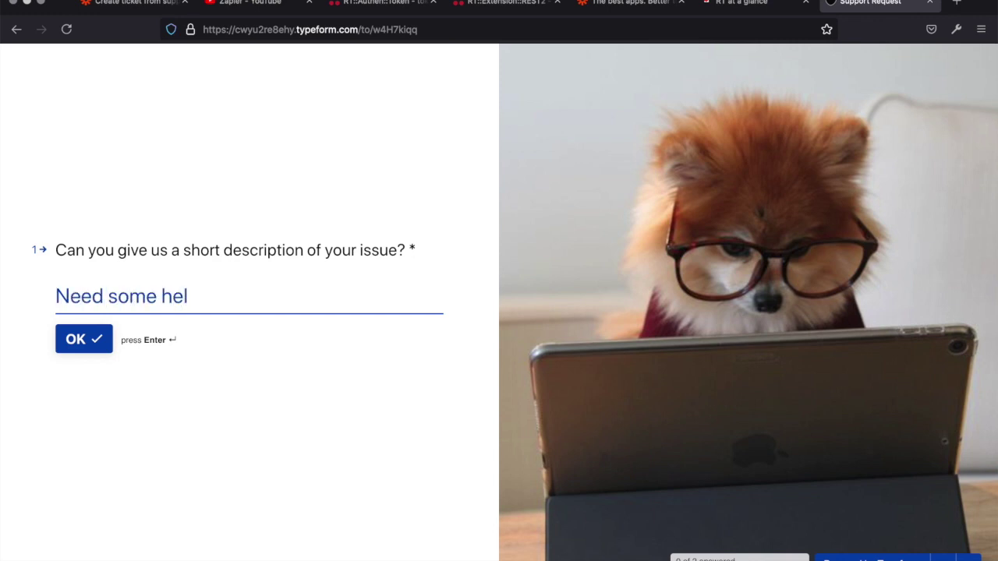
left_click(80, 347)
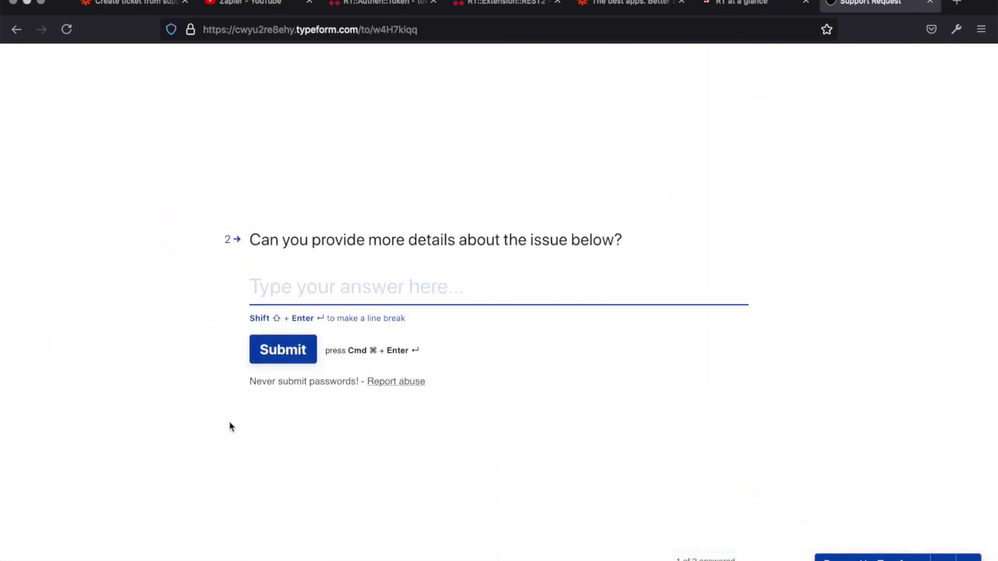
type("My laptop is having issues")
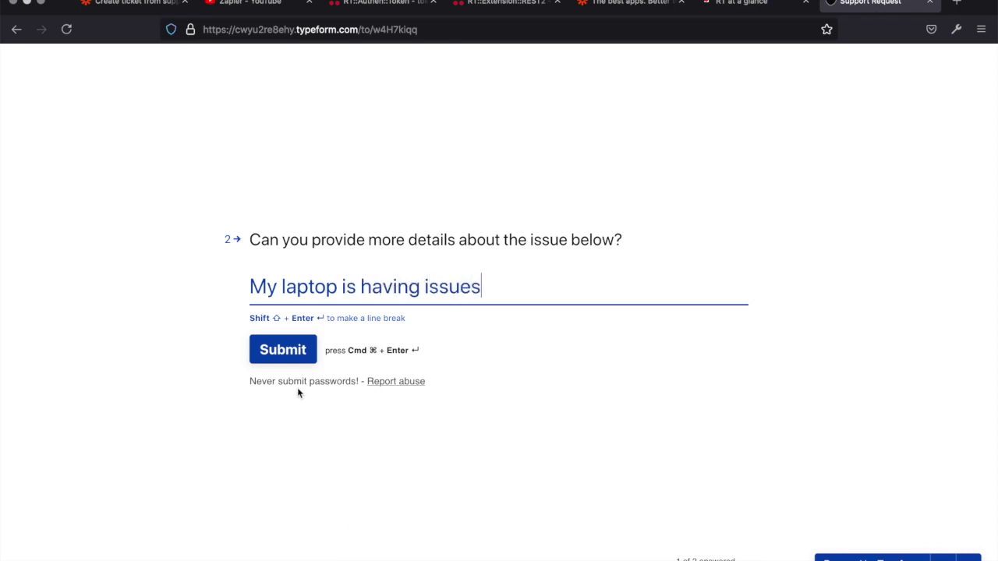
left_click(283, 350)
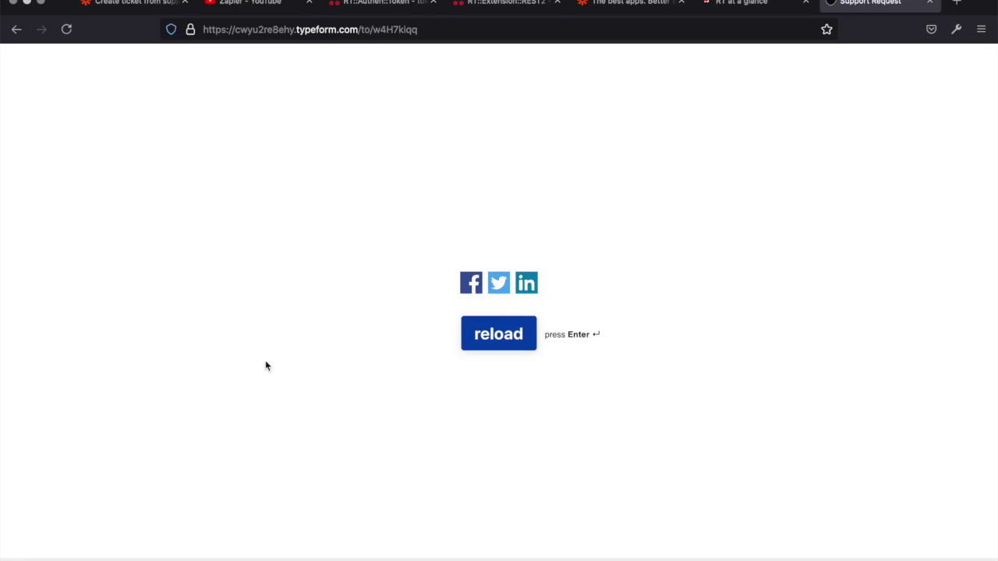
- Refresh the RT home page, open the new "Need some help" ticket, and check the message in its History
left_click(730, 7)
left_click(25, 55)
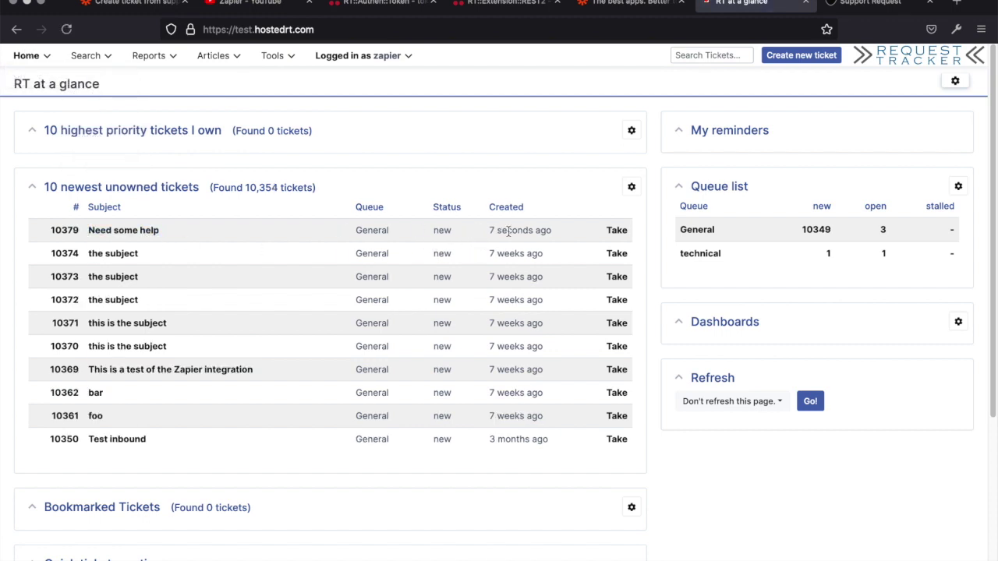
left_click(113, 232)
scroll(356, 327, "down", 5)
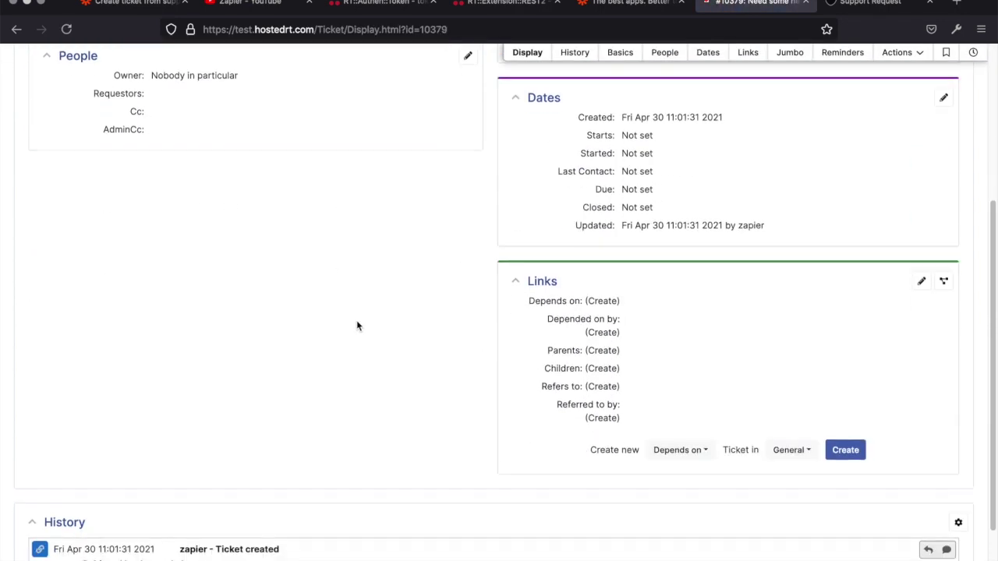
left_click_drag(180, 496, 63, 503)
left_click(319, 513)
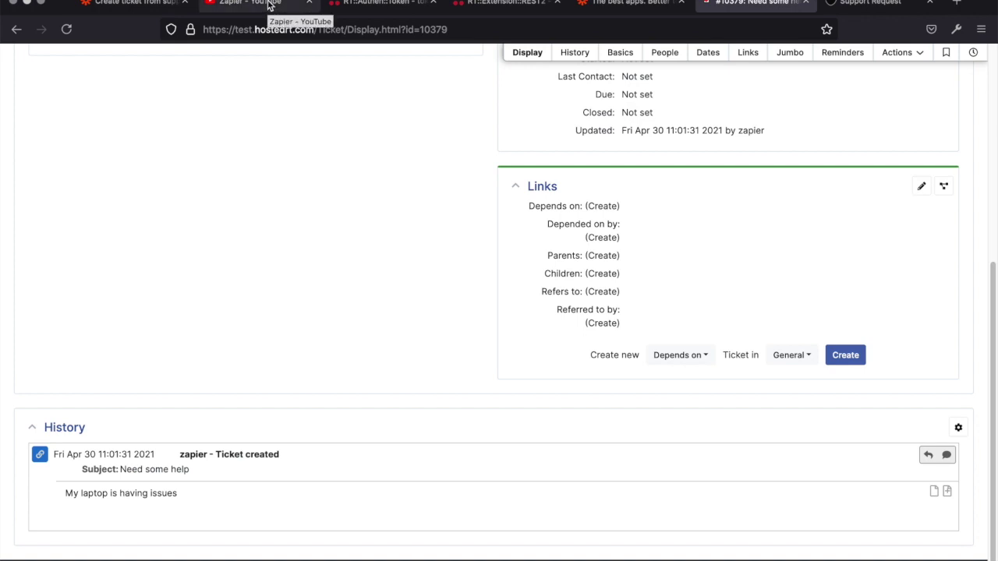
- Switch to Zapier's My Apps page, dismiss the new app connection dialog, and open the most popular apps from Explore
left_click(646, 5)
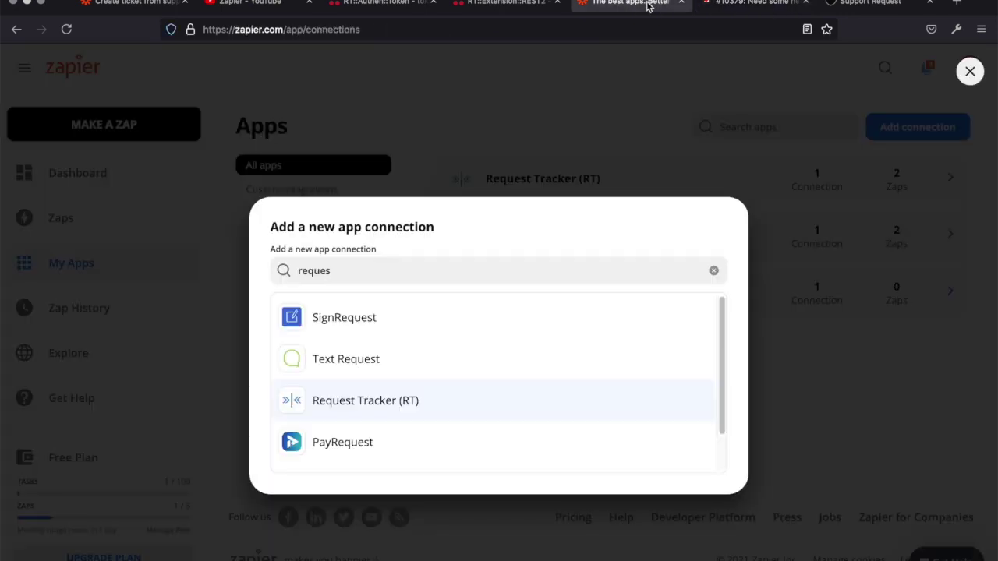
left_click(971, 72)
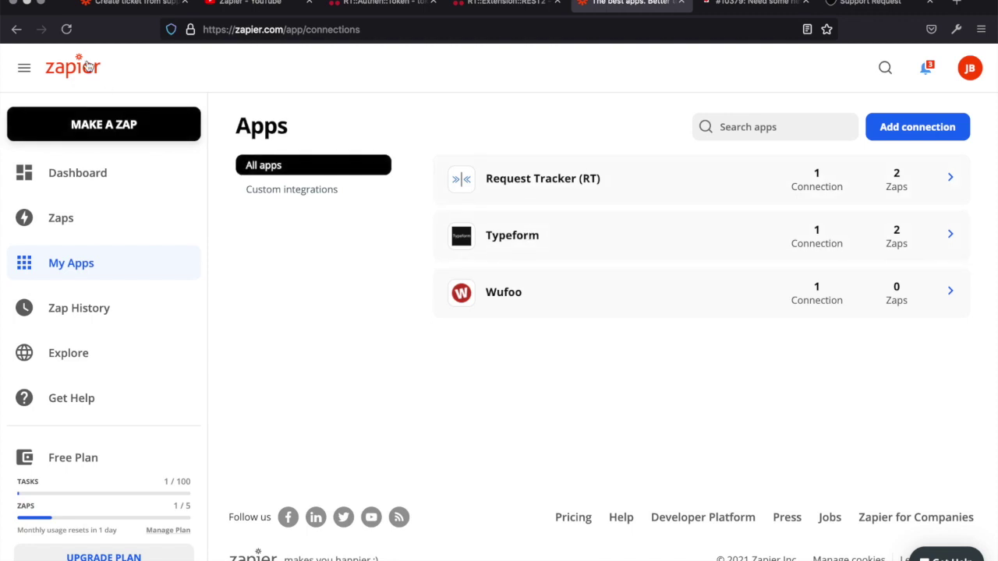
left_click(73, 351)
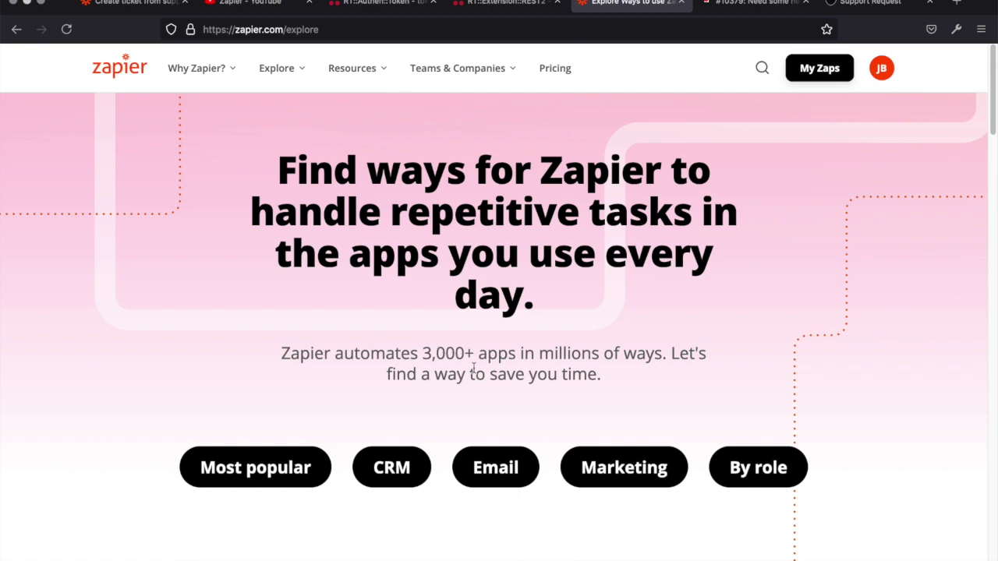
left_click(321, 466)
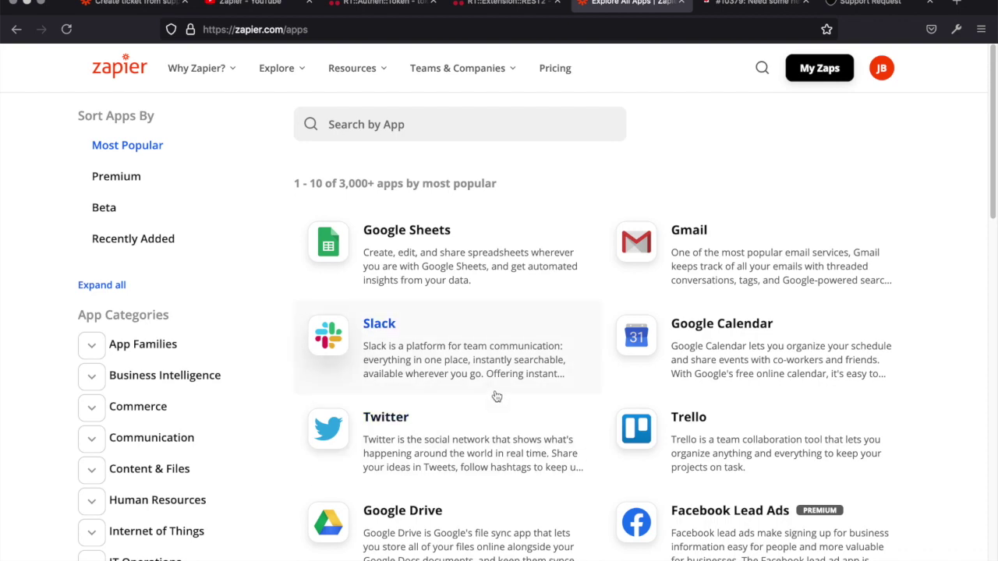
- Look through the most popular apps and the app categories in Zapier's app directory, ending back at the start of the list
scroll(496, 397, "down", 2)
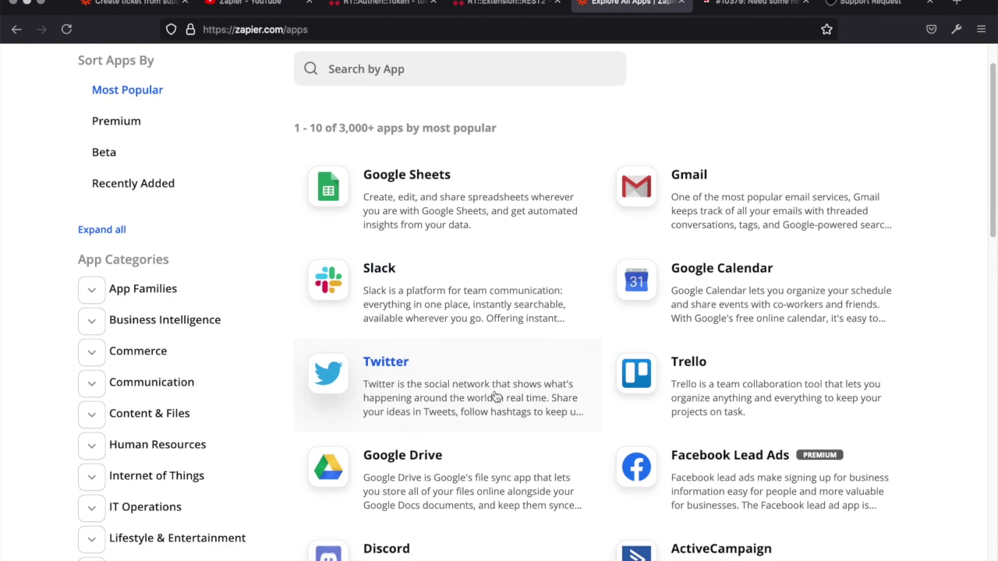
scroll(496, 397, "down", 3)
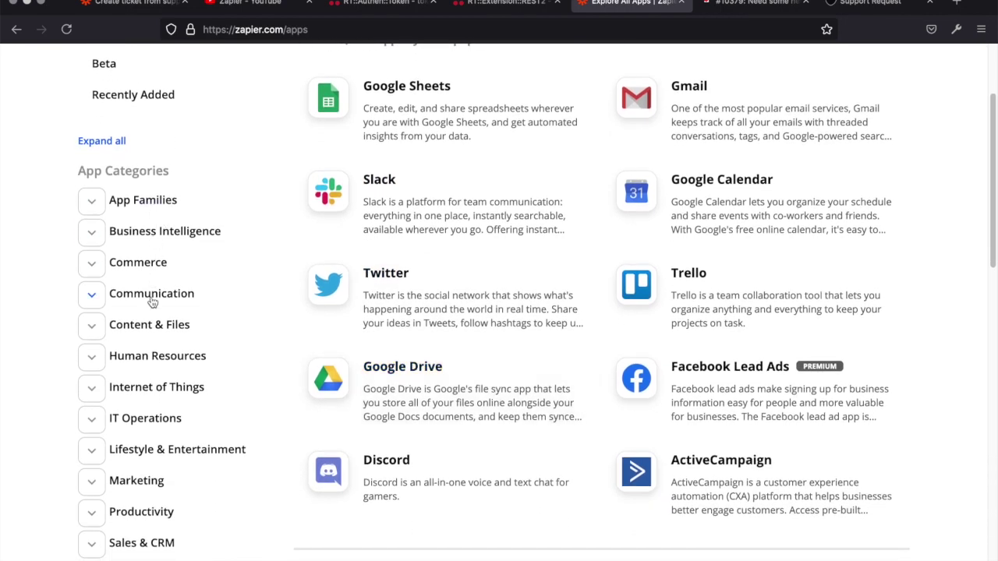
scroll(475, 334, "down", 2)
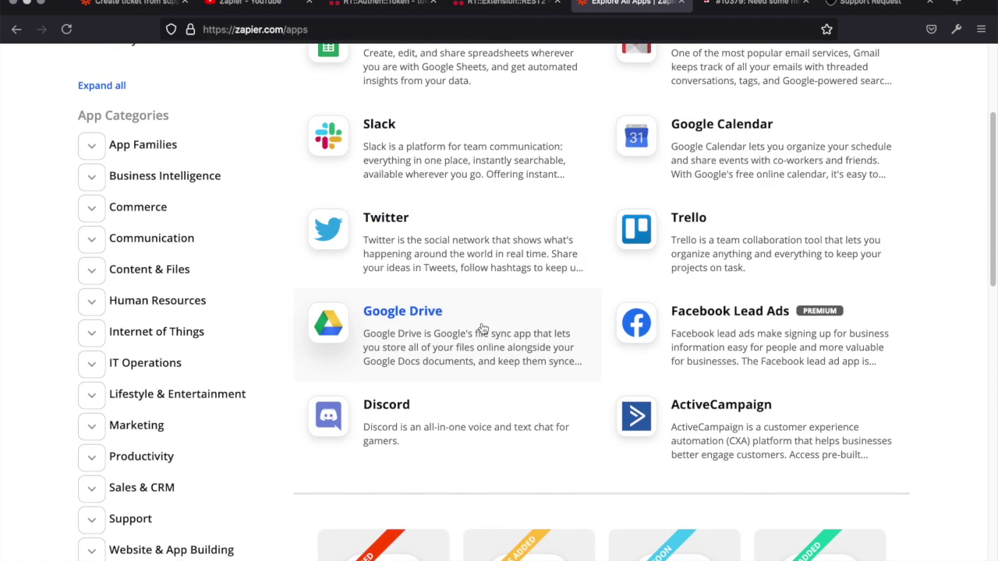
scroll(482, 328, "down", 2)
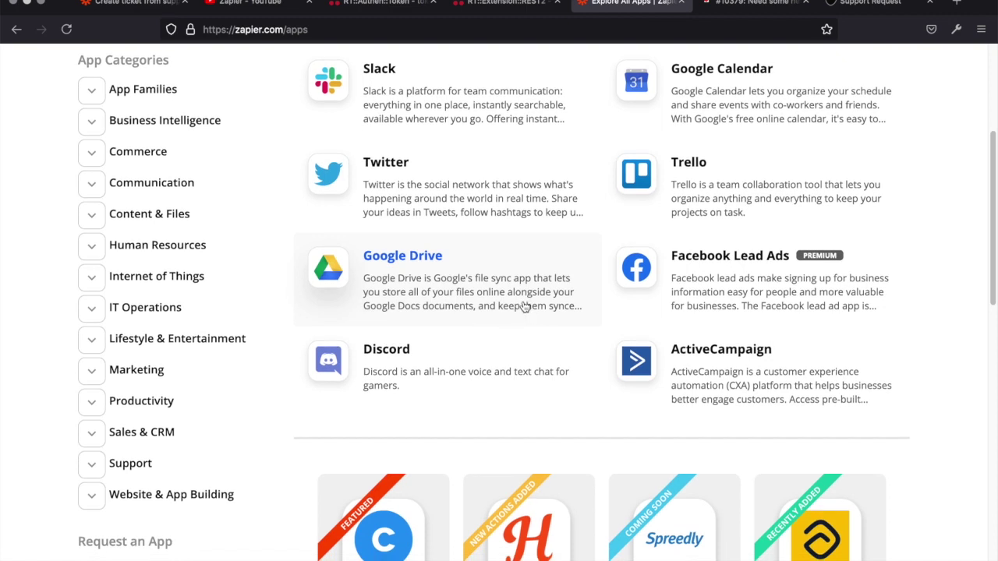
scroll(527, 307, "up", 8)
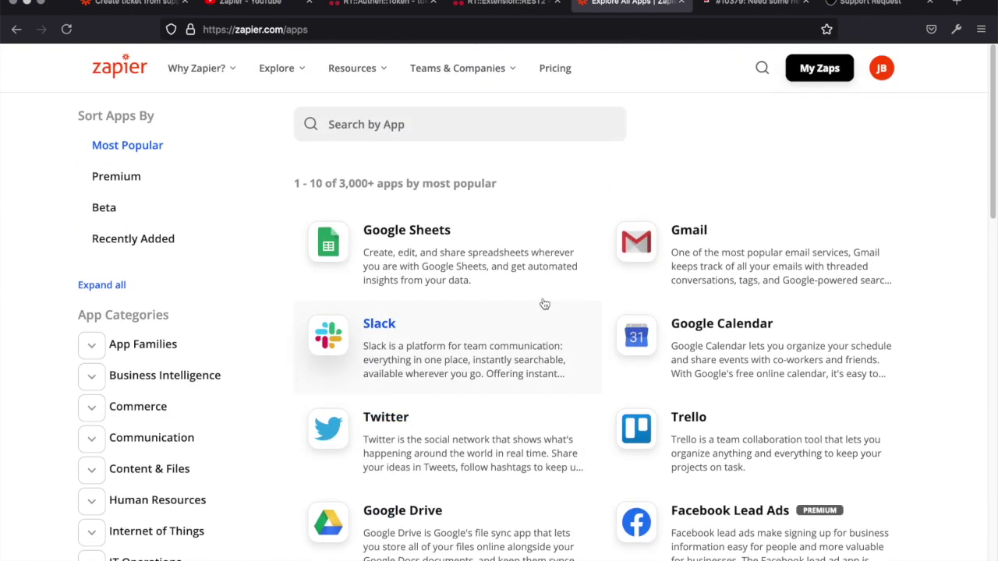